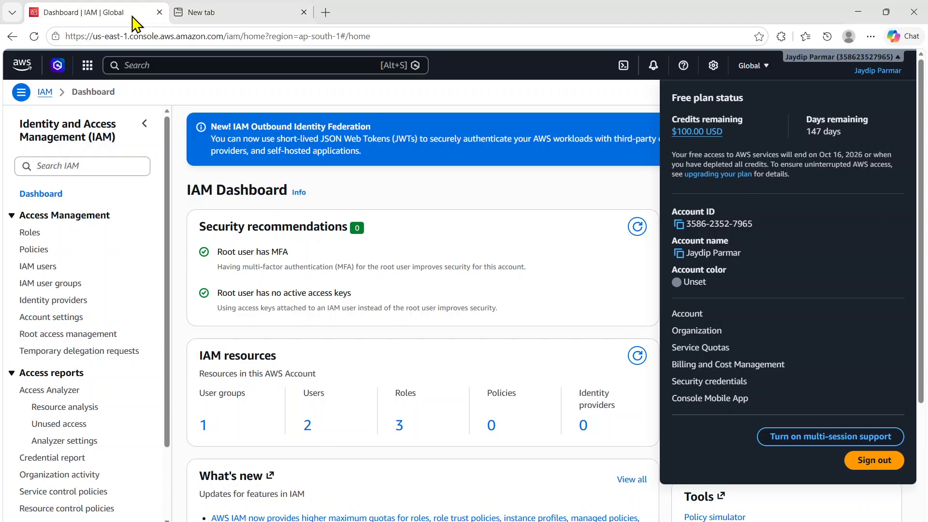
- Search Google for "aws login" in the second browser tab
click(180, 13)
click(199, 32)
text(g)
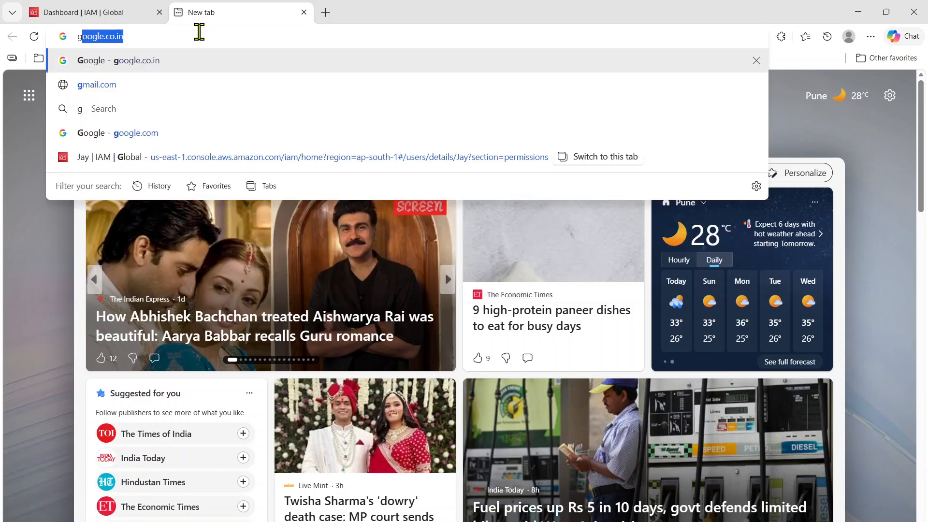
key(Return)
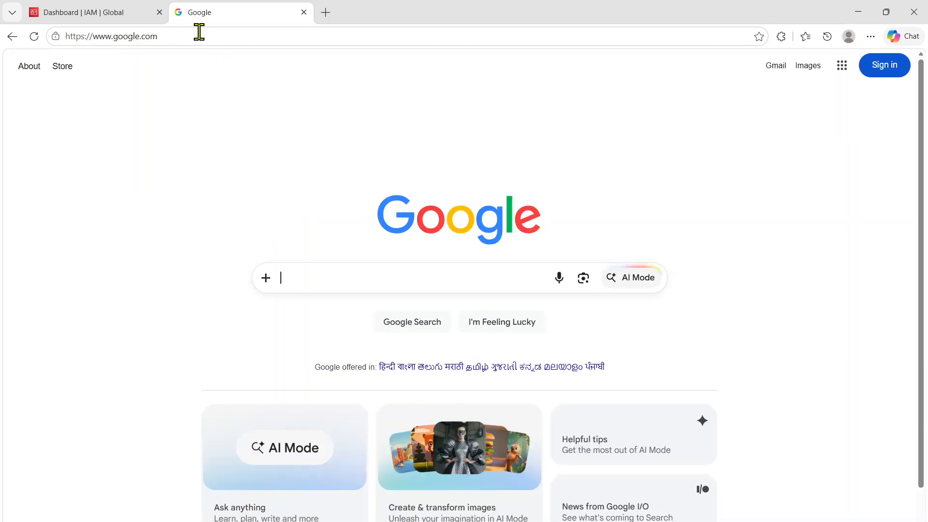
text(aws )
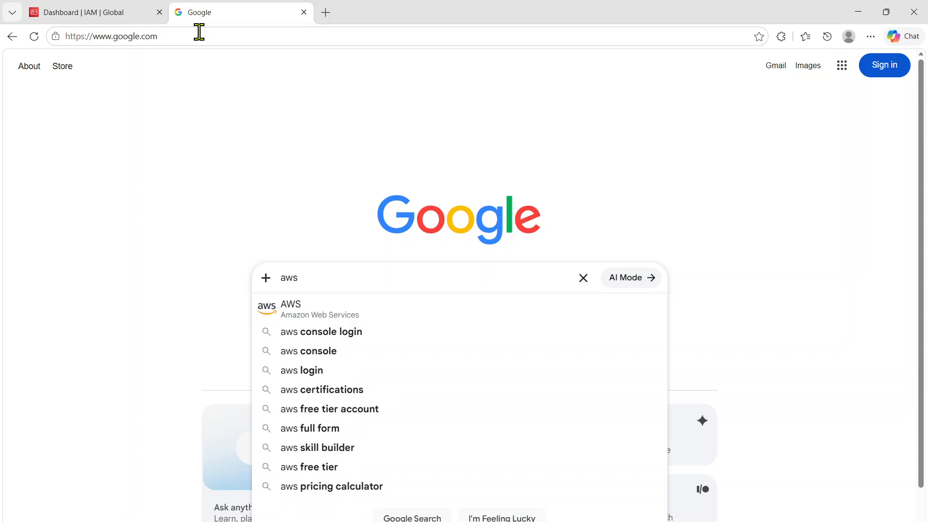
text(login)
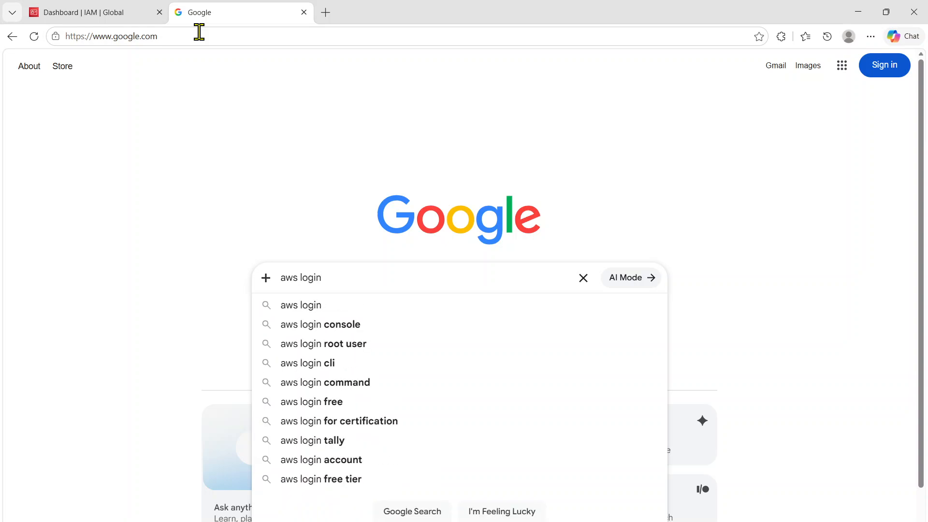
key(Return)
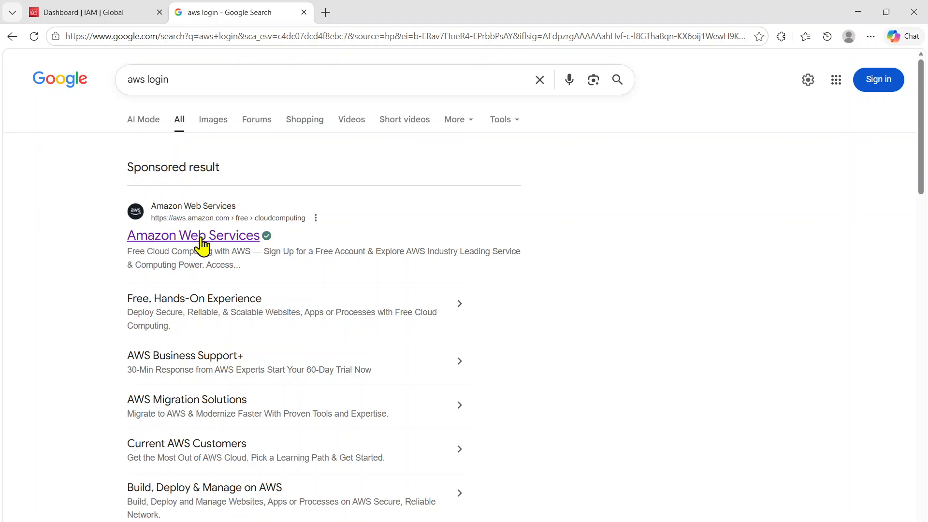
- Enter the AWS console through the Amazon Web Services result, check which account is signed in, and close that tab
click(201, 237)
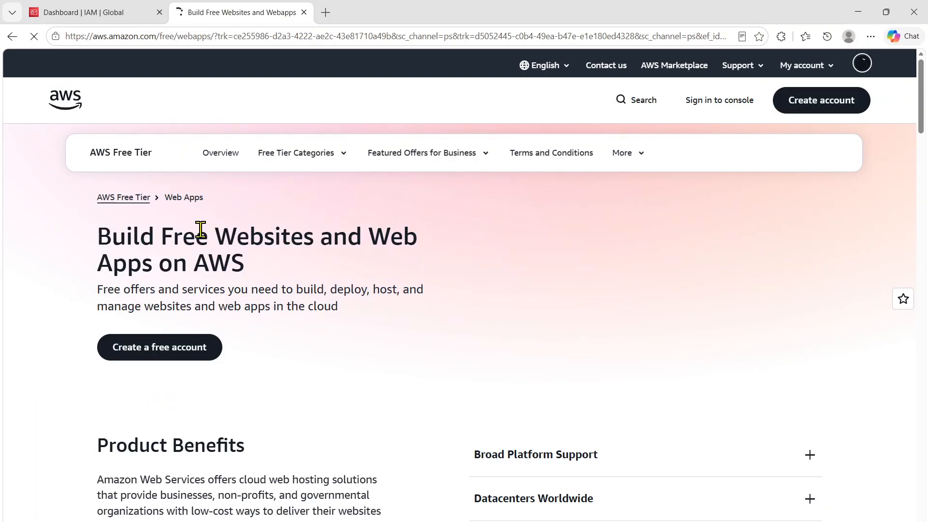
click(709, 107)
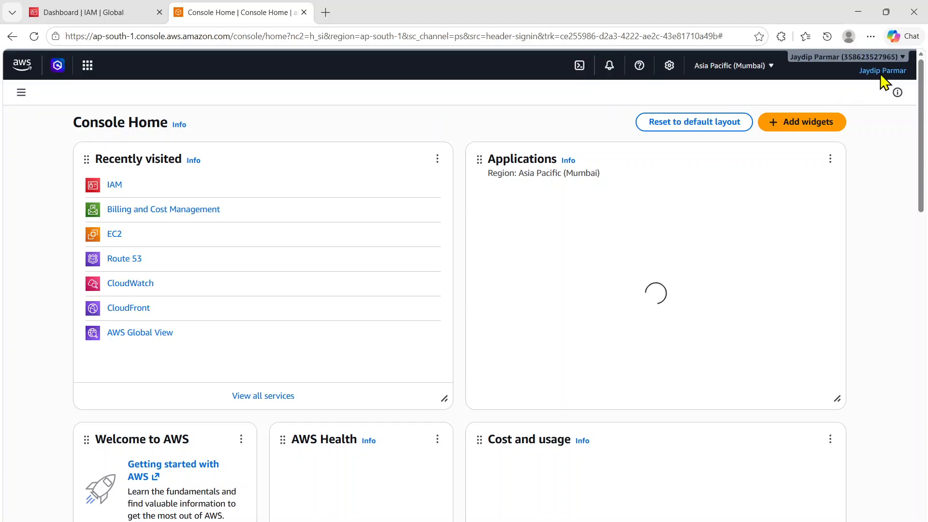
click(881, 72)
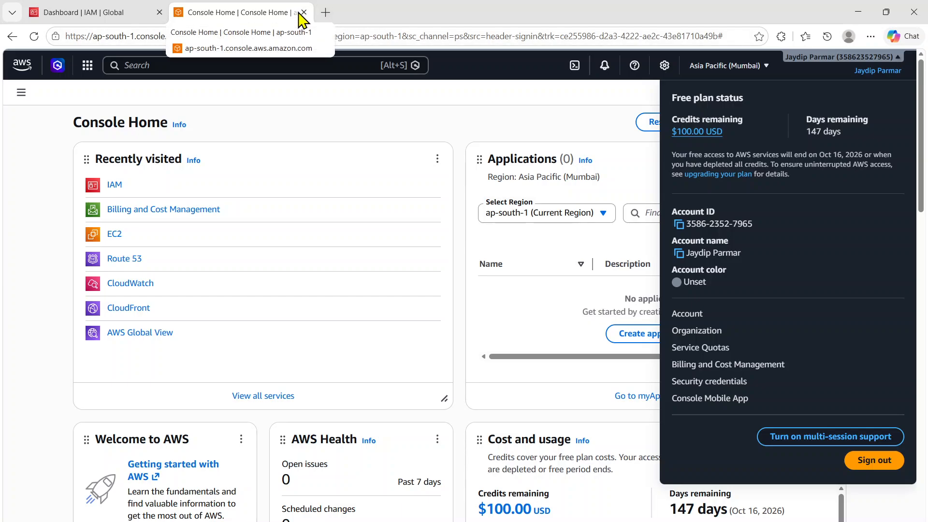
click(304, 12)
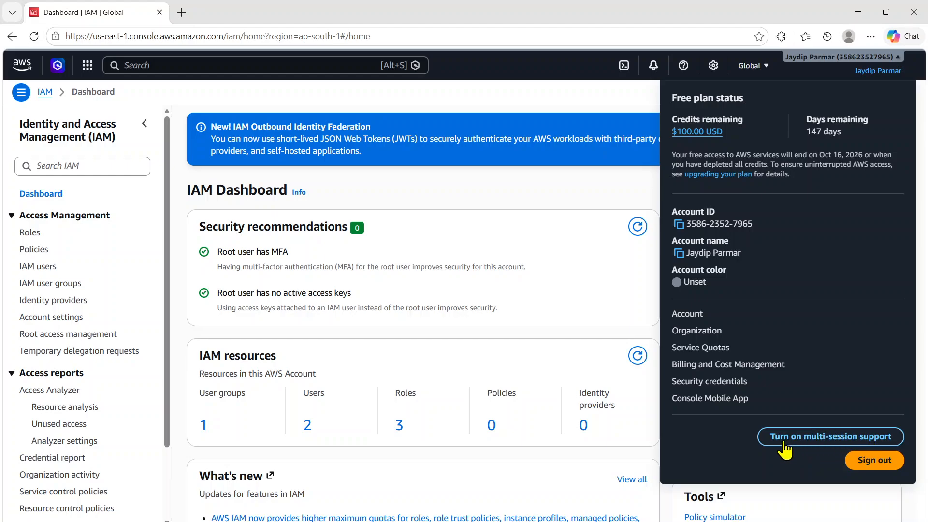
- Turn on multi-session support for the AWS account and dismiss the welcome banner
click(817, 442)
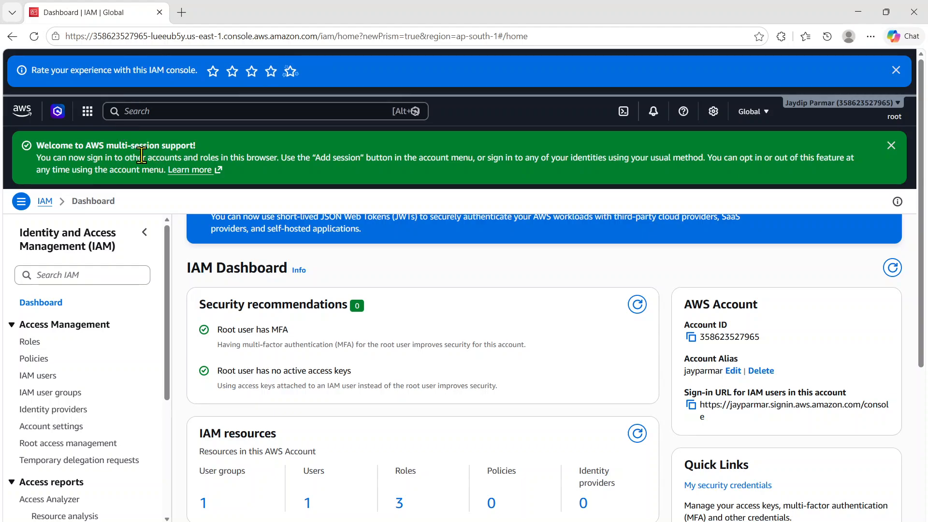
click(891, 145)
- Add another sign-in session from the root account, reducing the page zoom to 90% to reach the option
click(821, 116)
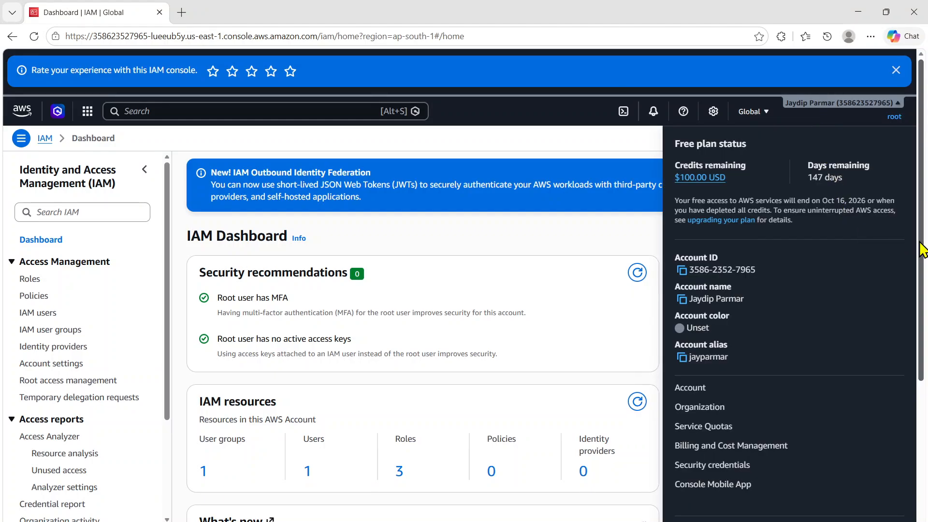
scroll(918, 290, down, 5)
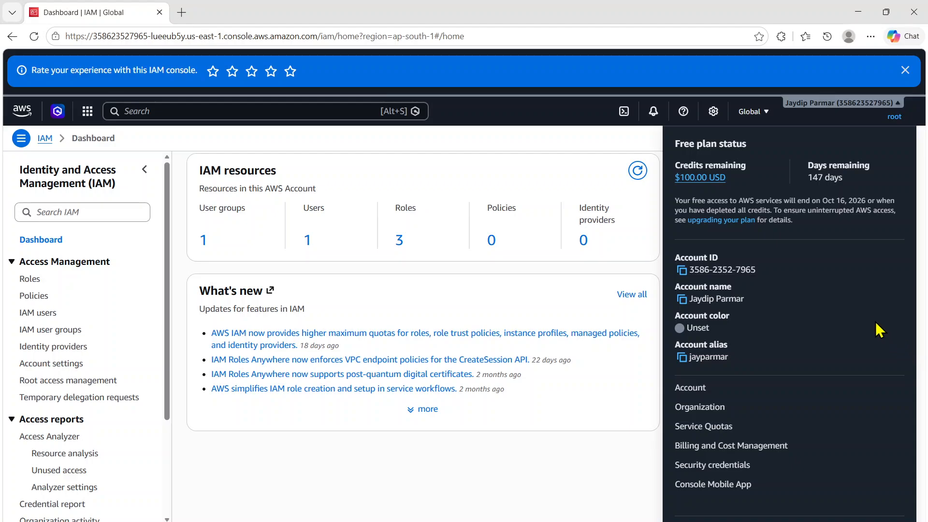
key(ctrl+minus)
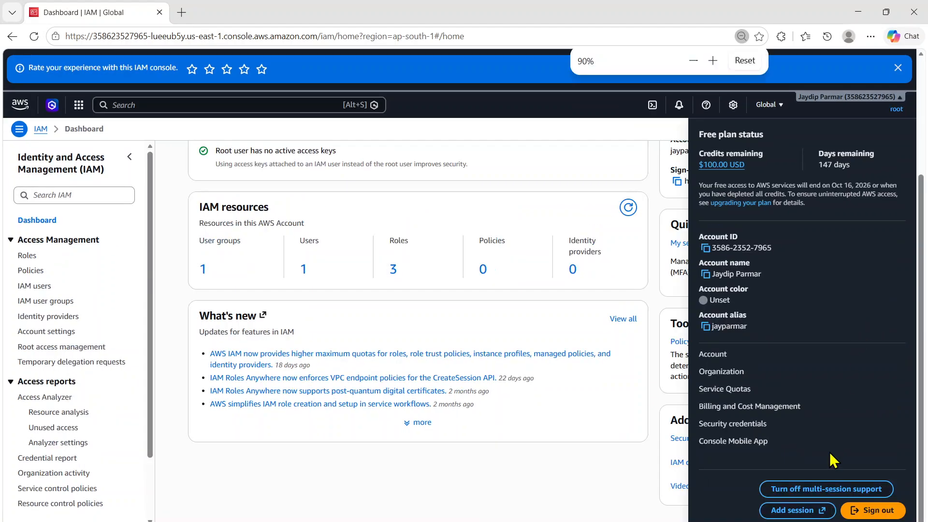
click(792, 511)
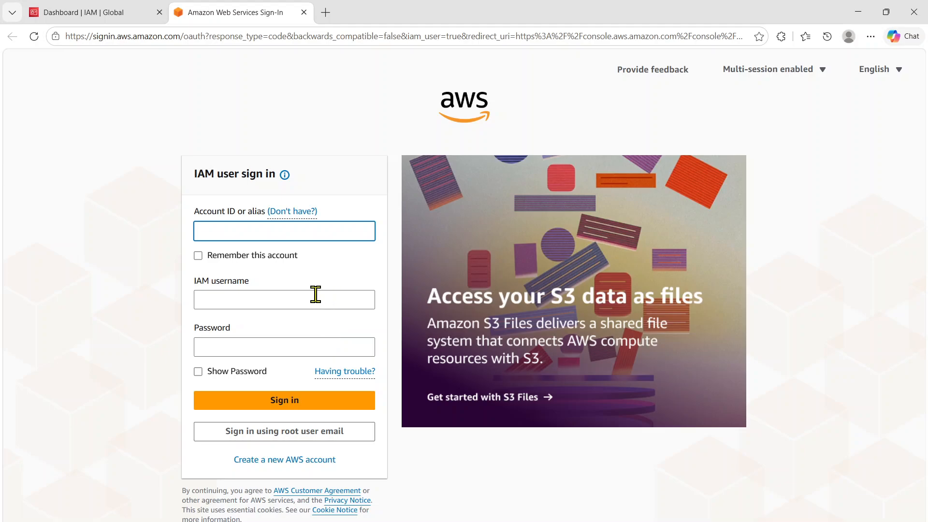
- Look up the existing user in the root session's IAM users list and return to the IAM sign-in page
click(109, 12)
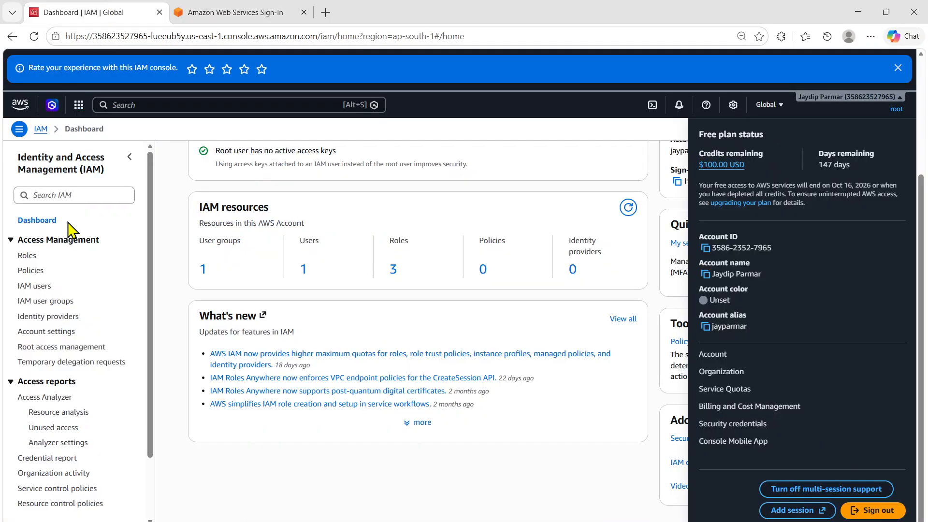
click(37, 286)
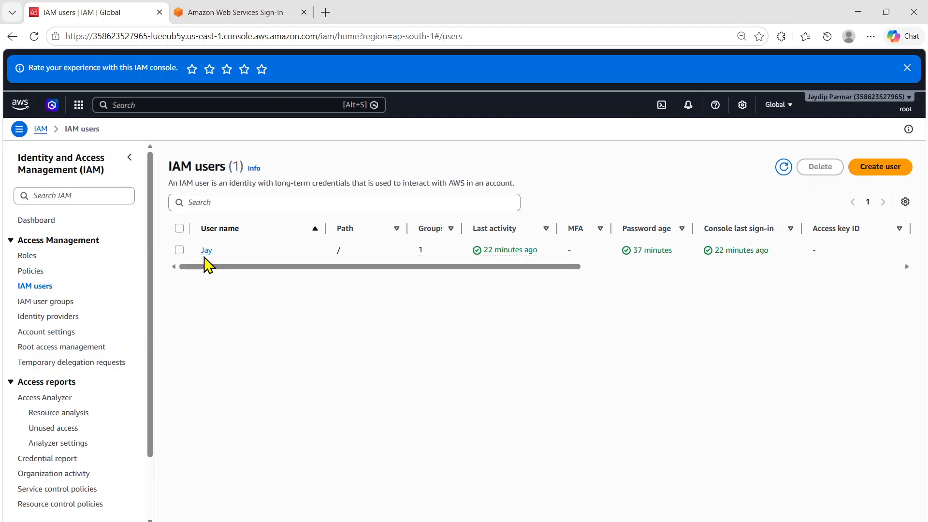
click(228, 11)
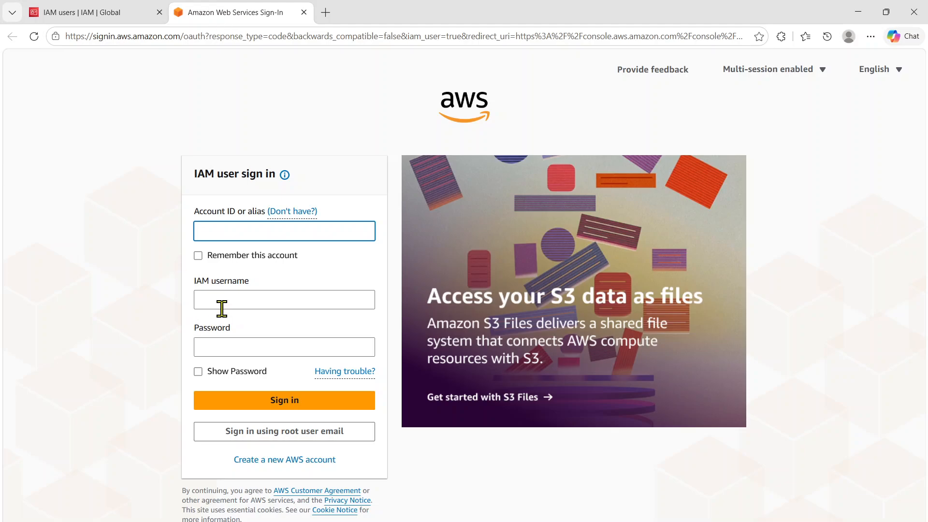
- Fill in the saved IAM username and the account password, and submit the sign-in form
click(235, 303)
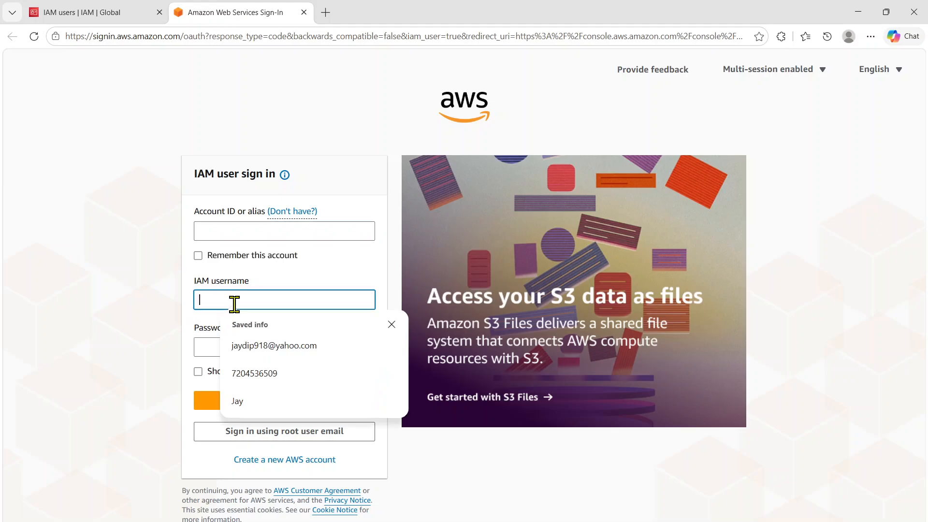
click(240, 404)
click(241, 346)
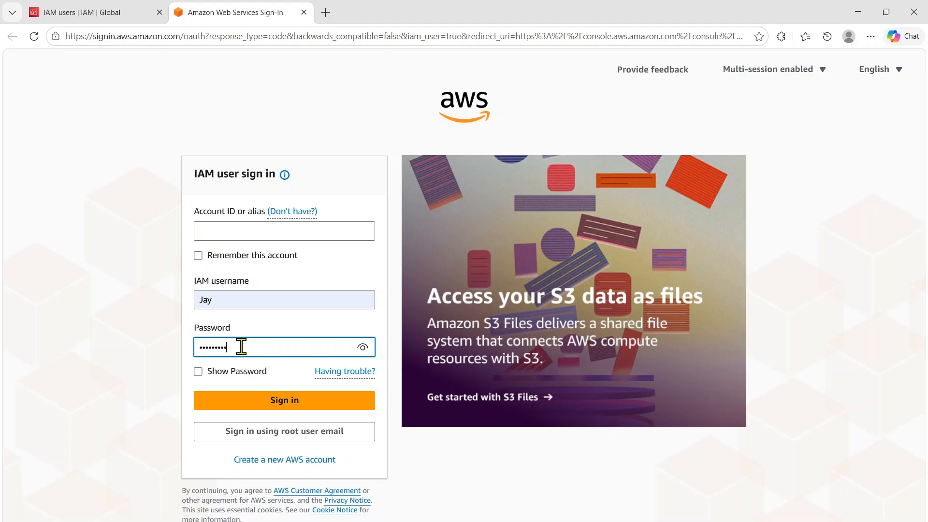
key(Return)
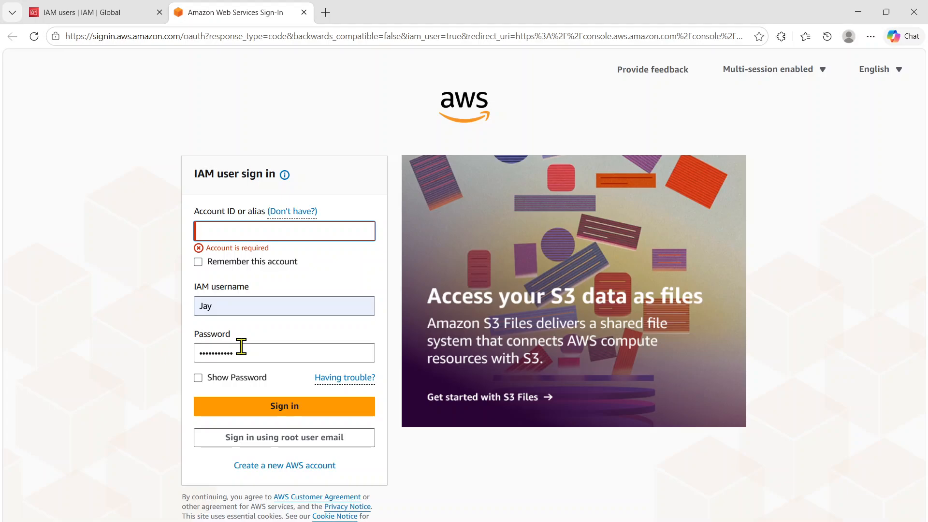
- Fill in the saved account alias and sign in as the IAM user
click(245, 230)
click(236, 229)
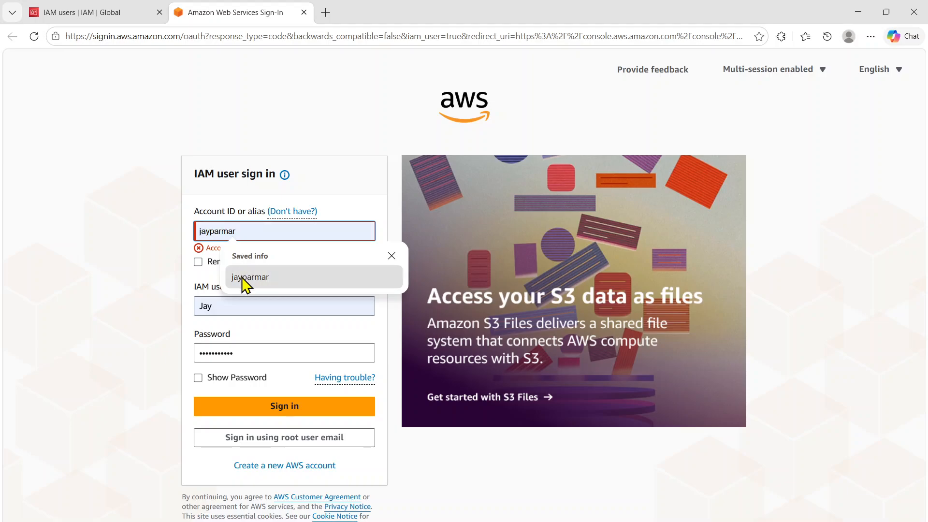
click(242, 283)
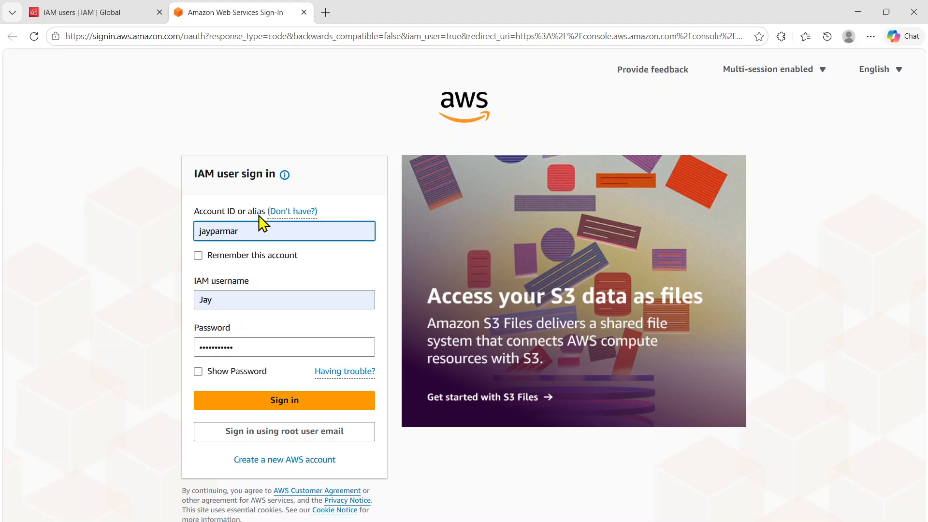
click(293, 406)
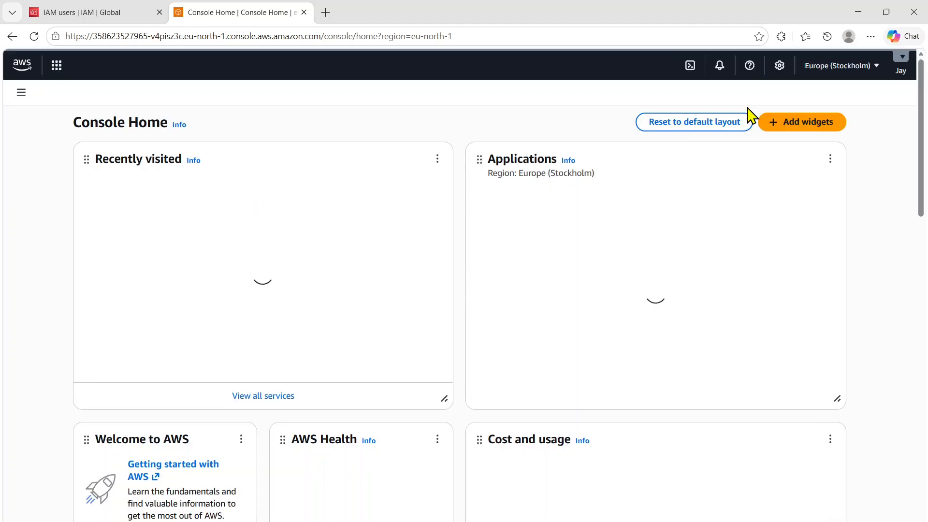
- Compare the current and other active session details in the IAM user's console and the root console
click(900, 72)
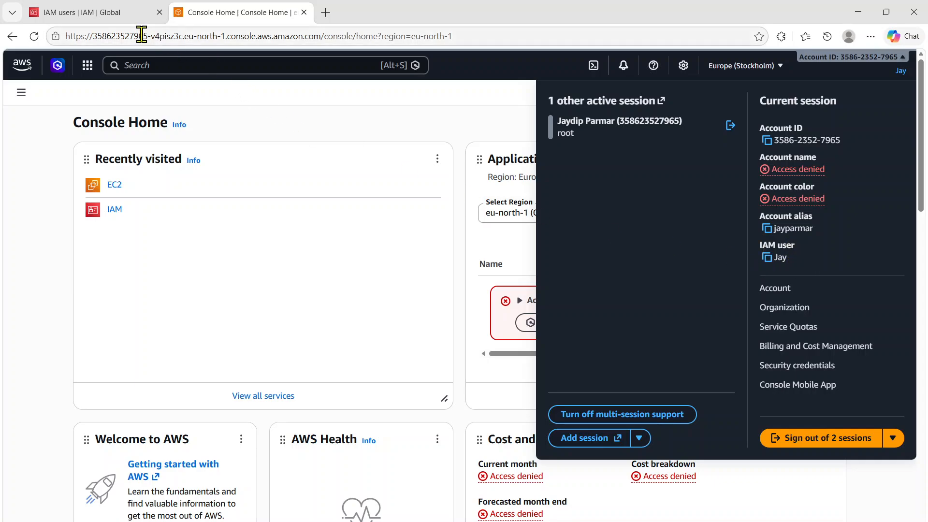
click(87, 14)
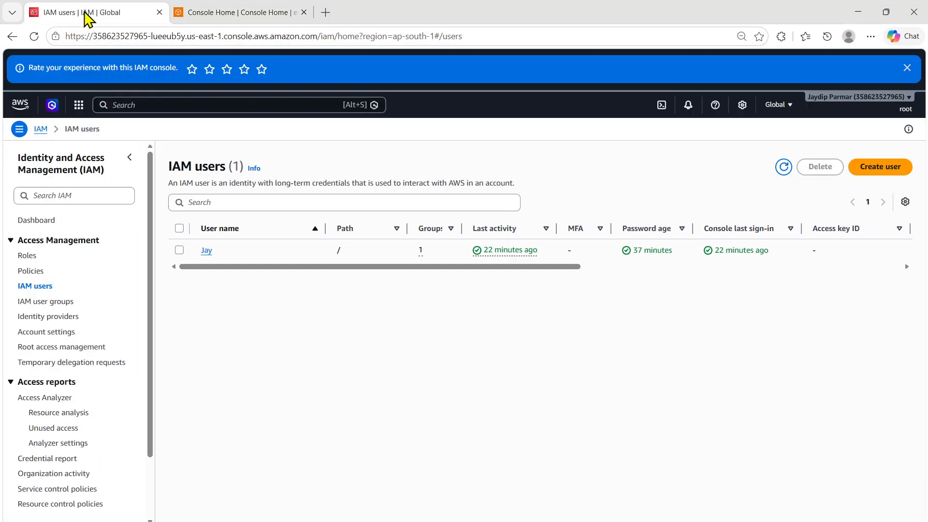
click(876, 110)
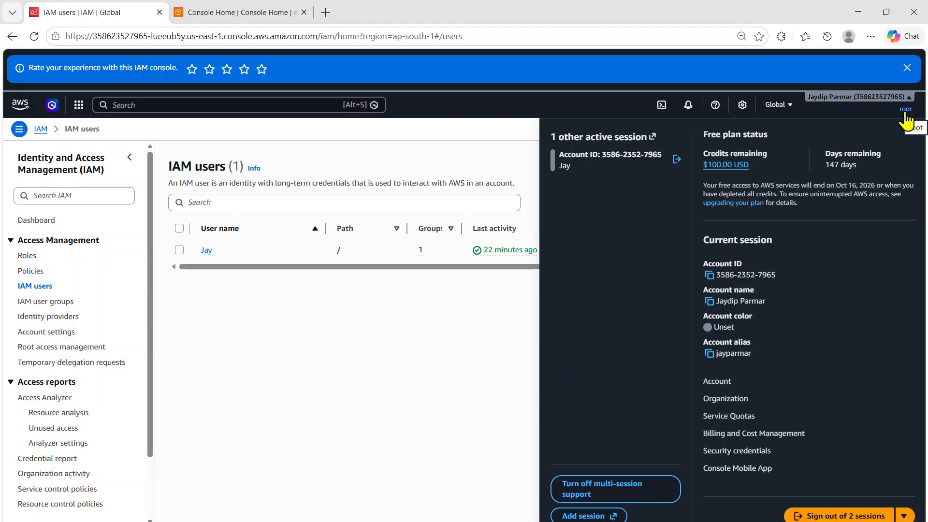
click(486, 141)
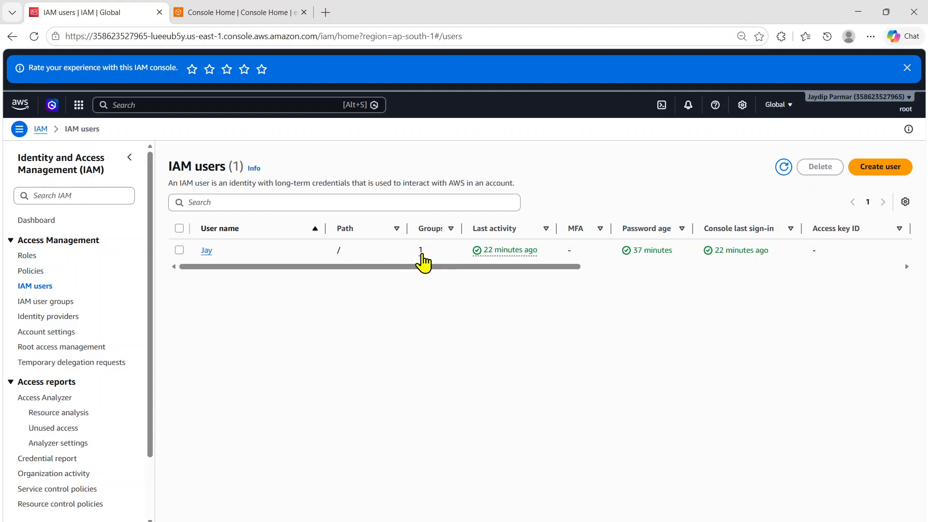
- Open the IAM user's details in the root session and review its group membership and permissions policies
click(206, 250)
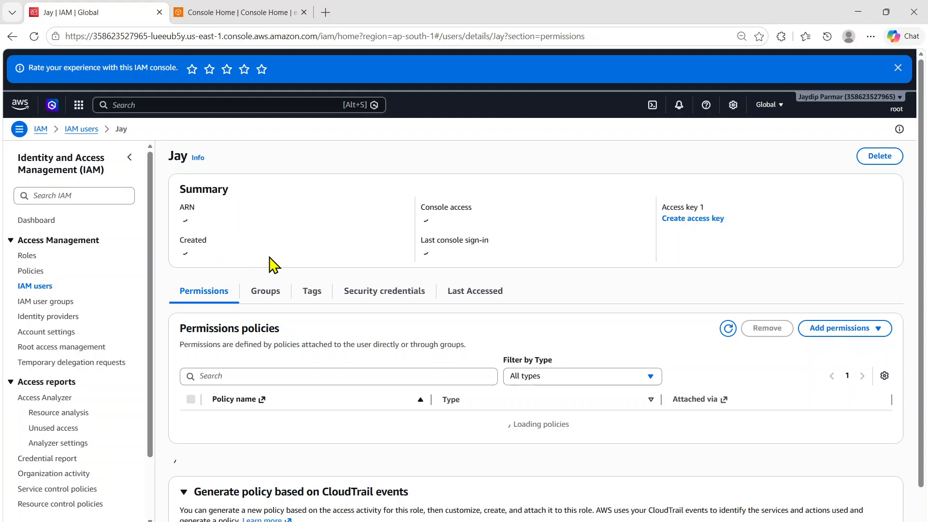
click(268, 293)
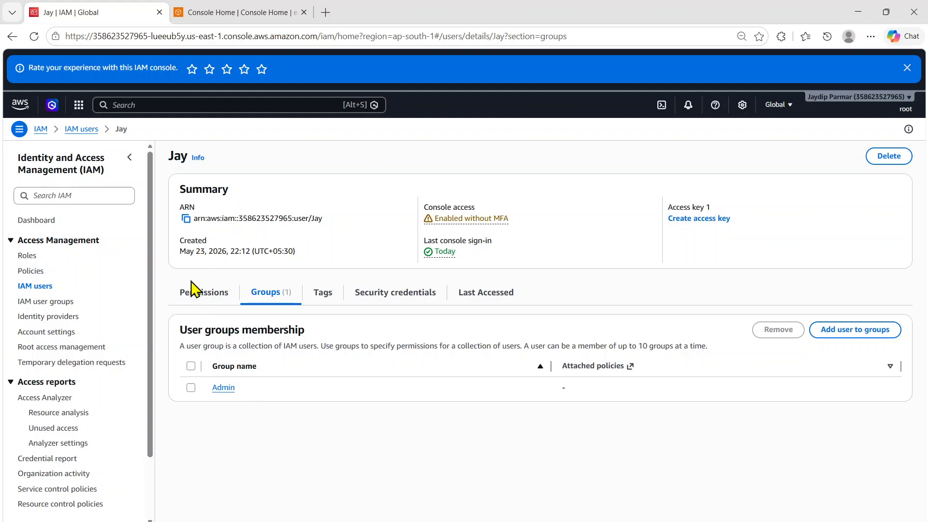
click(213, 296)
scroll(386, 316, down, 2)
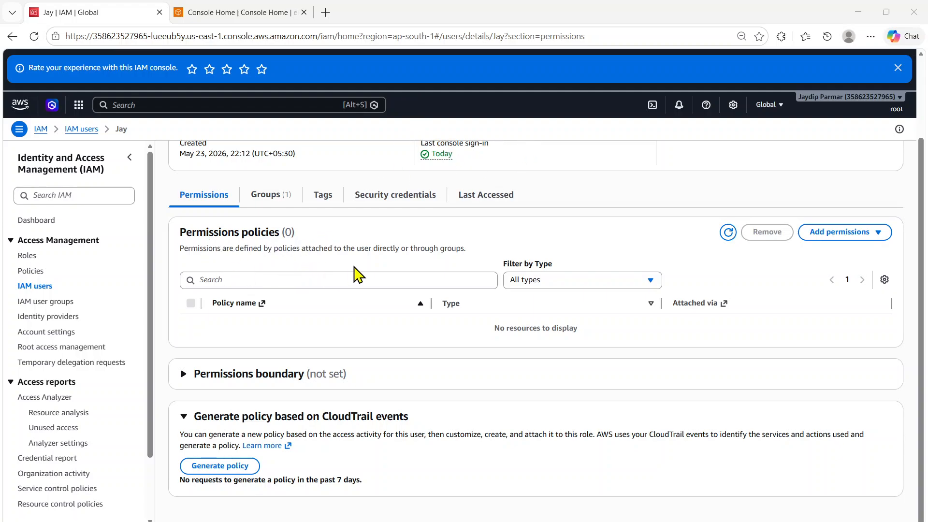
- Inspect the IAM user's Console Home with the session details closed
click(231, 13)
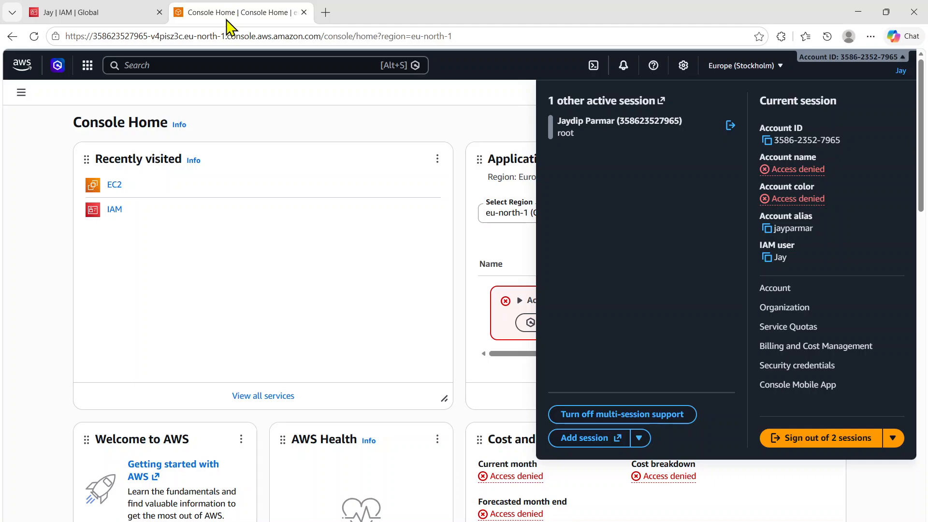
click(267, 232)
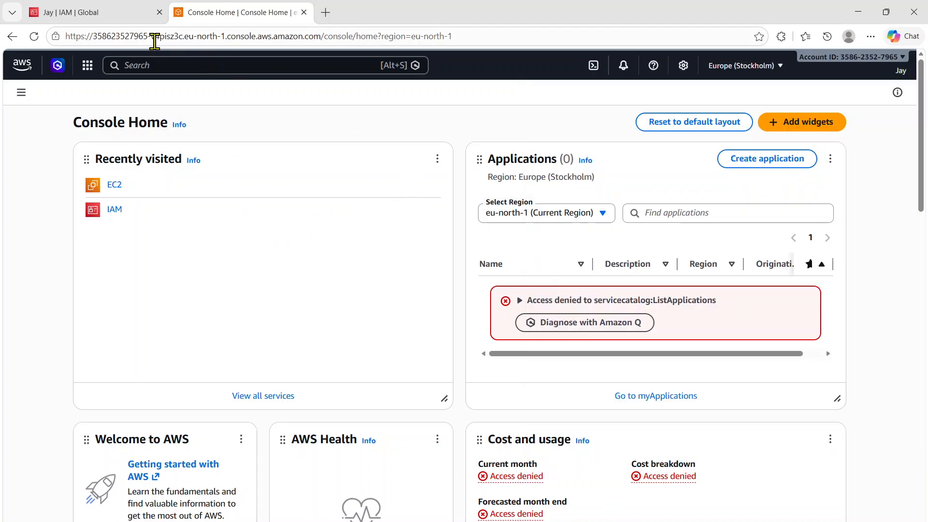
- Detach the IAM user's console tab into its own window and narrow it so the root session's permissions page shows beside it
click(115, 19)
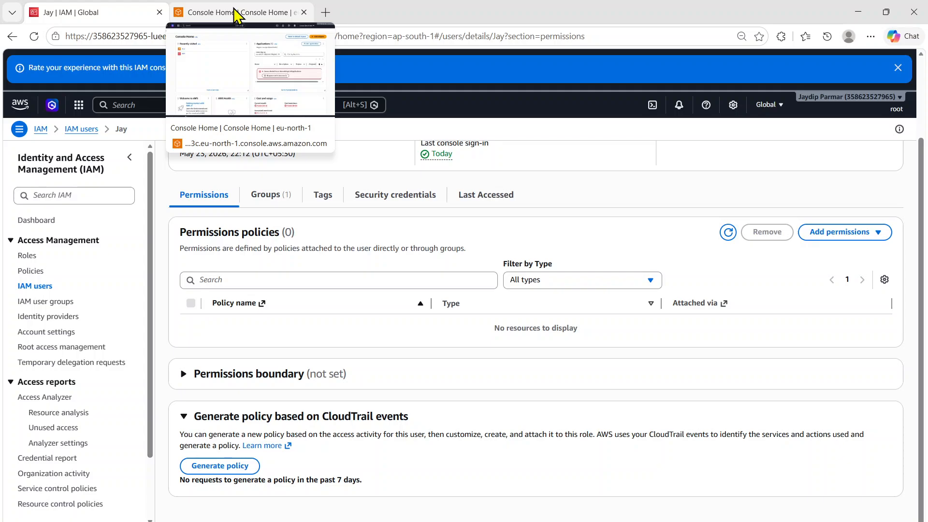
drag(236, 15, 498, 63)
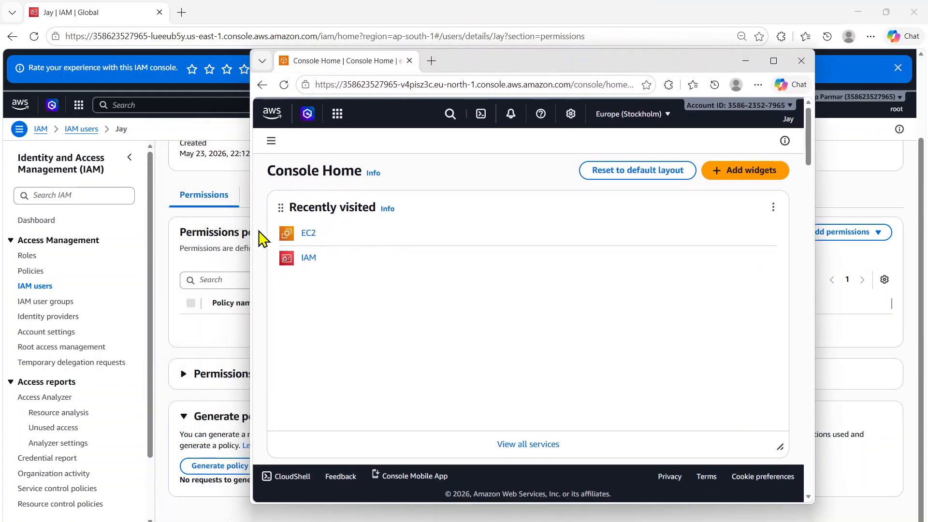
drag(249, 232, 412, 252)
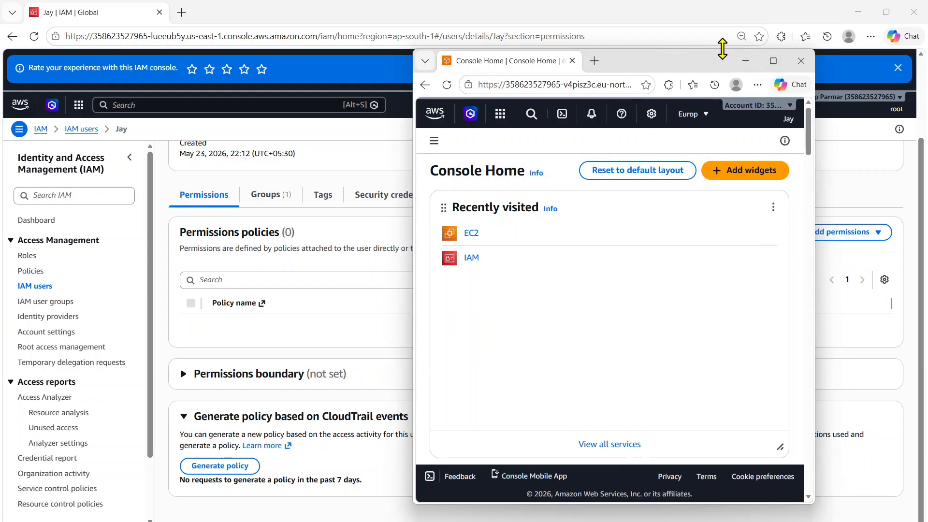
- Heighten the IAM user's console window and place it beside the root session's window
drag(722, 48, 758, 13)
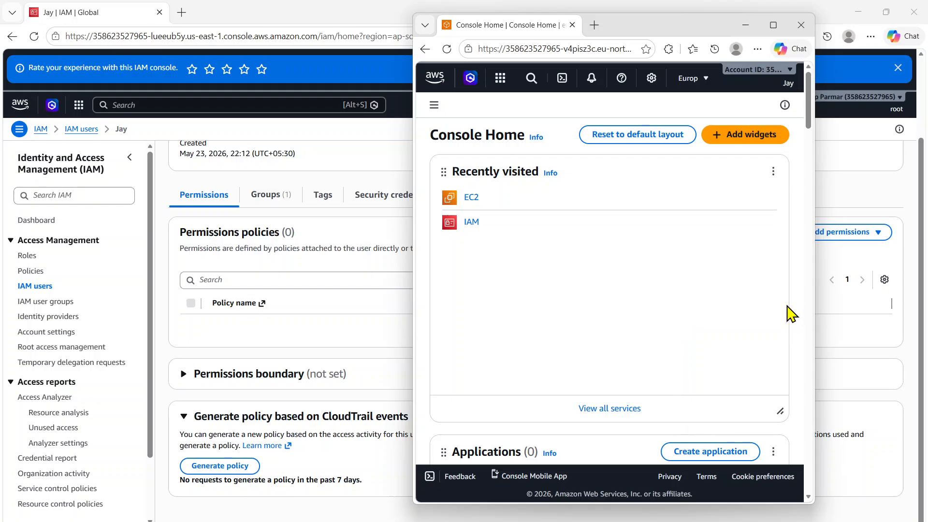
drag(636, 28, 720, 38)
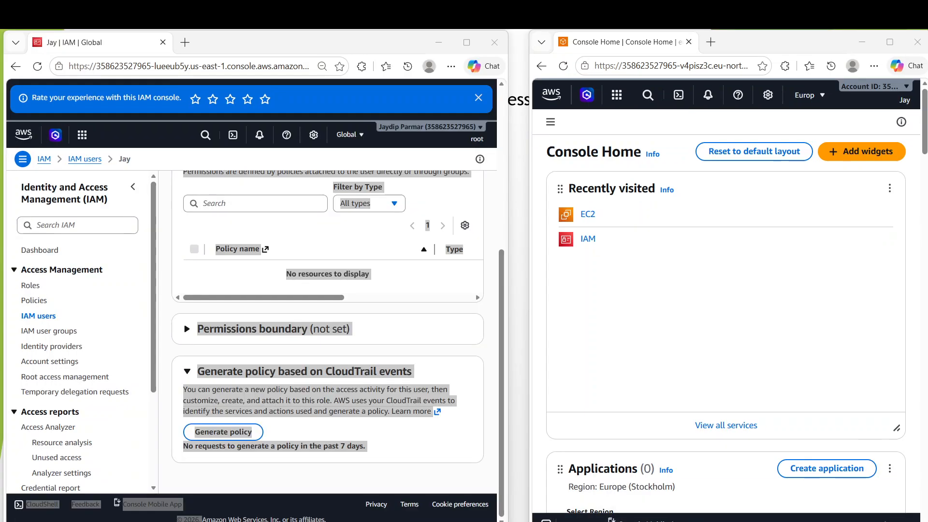
- Compare the session details in the root and IAM user windows, and close both when done
click(457, 139)
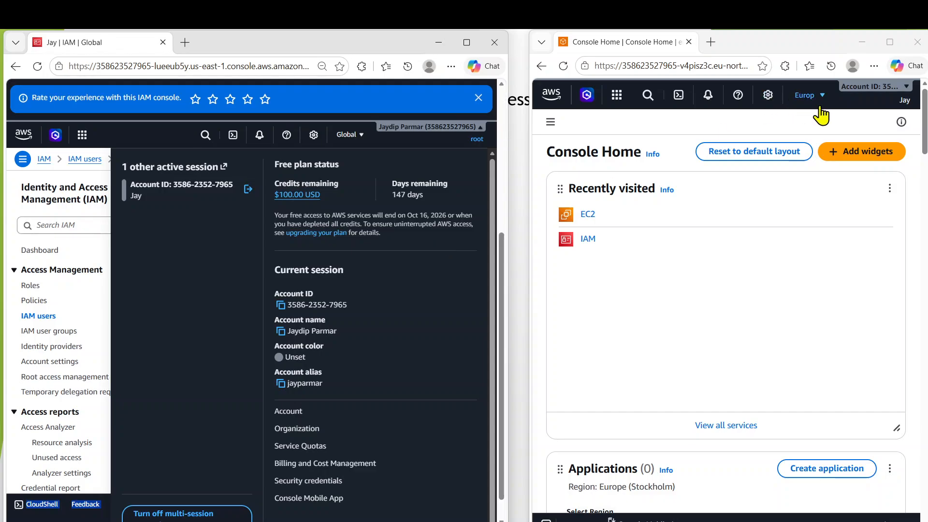
click(882, 104)
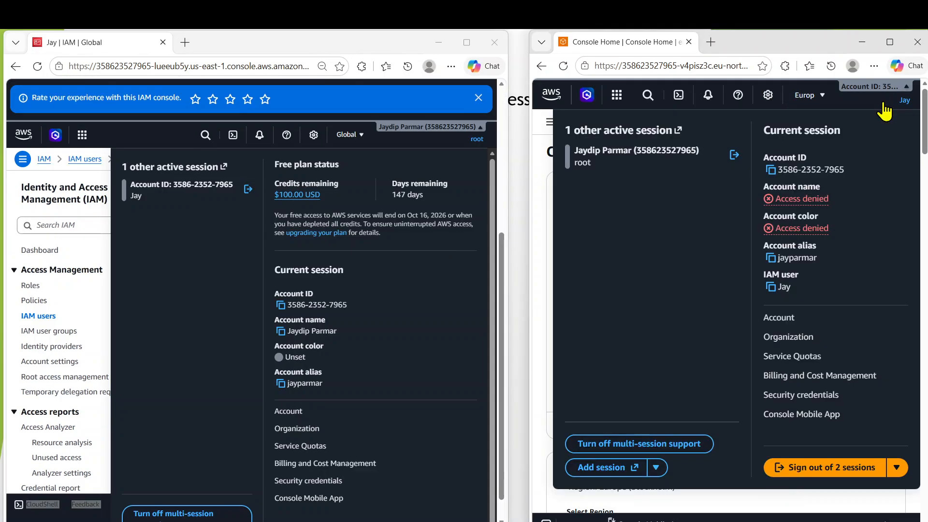
click(42, 313)
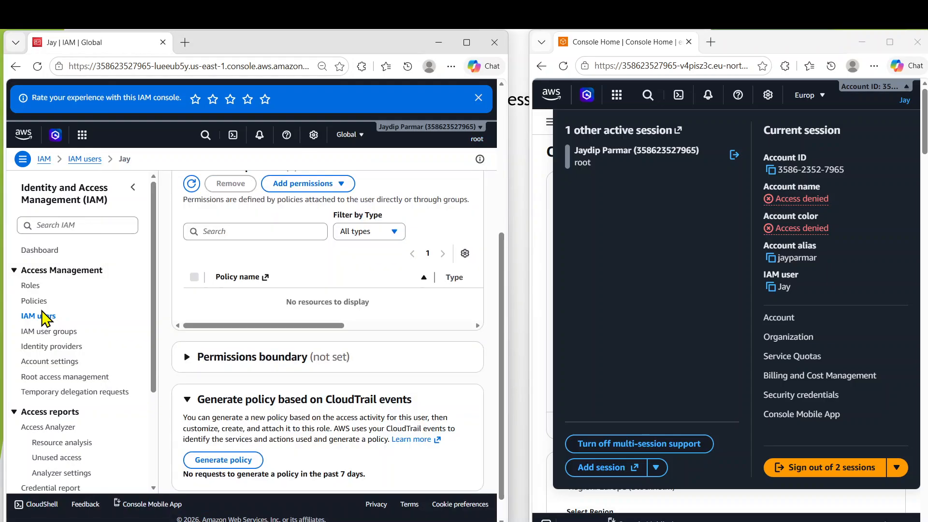
scroll(229, 277, up, 2)
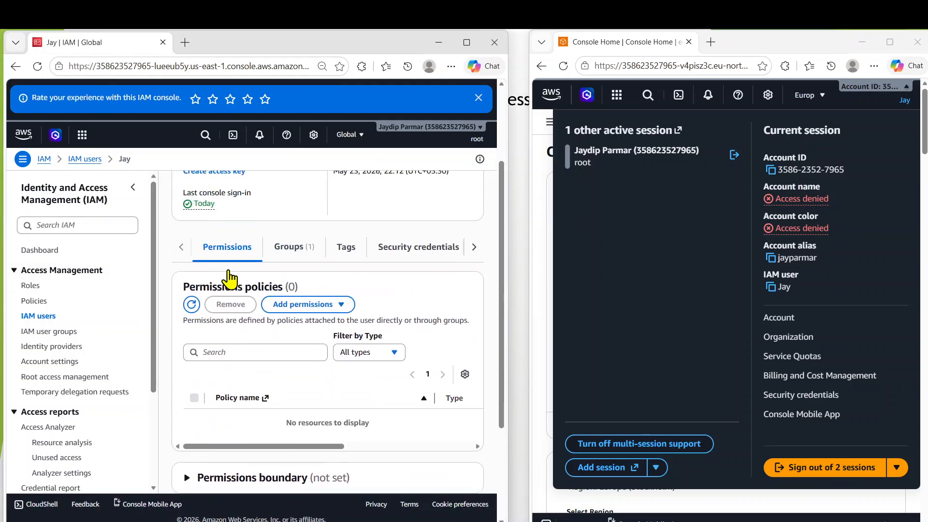
click(538, 221)
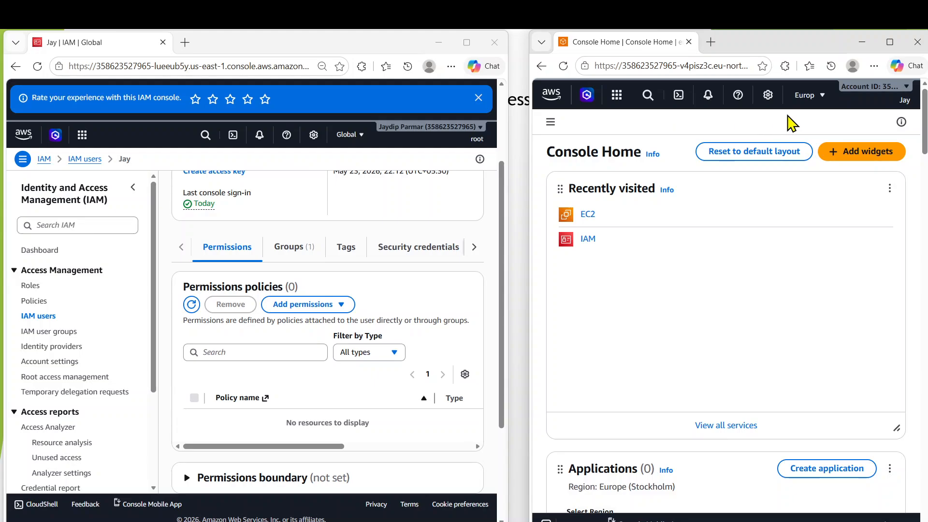
- Search for iam in the IAM user's session, open the IAM dashboard and examine its security recommendations
click(646, 96)
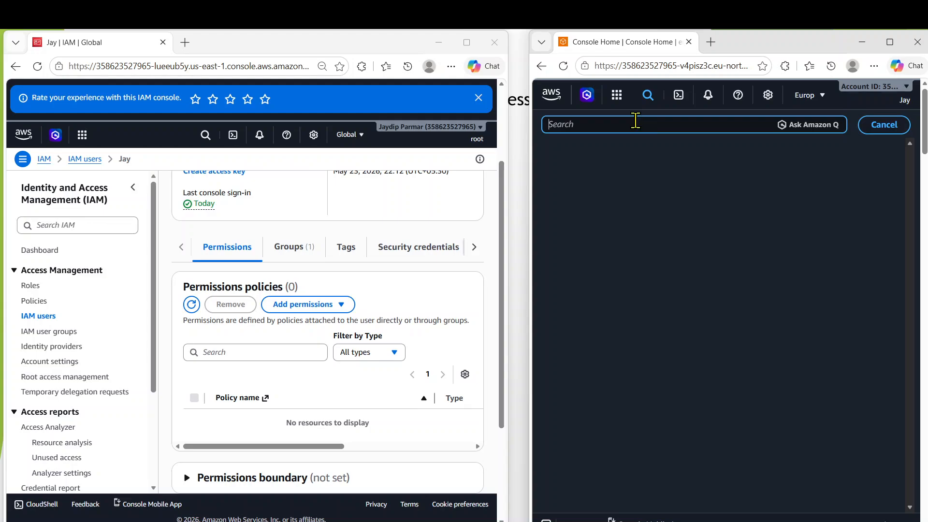
text(iam)
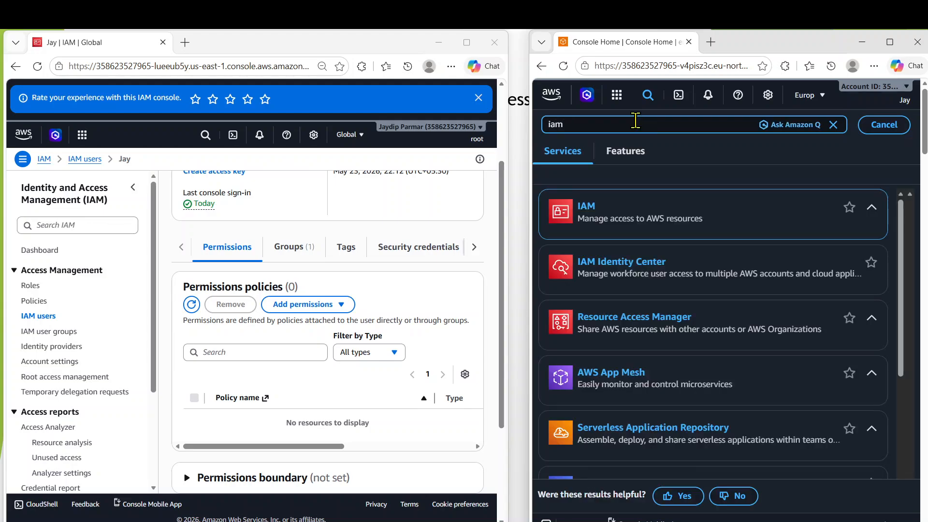
click(586, 217)
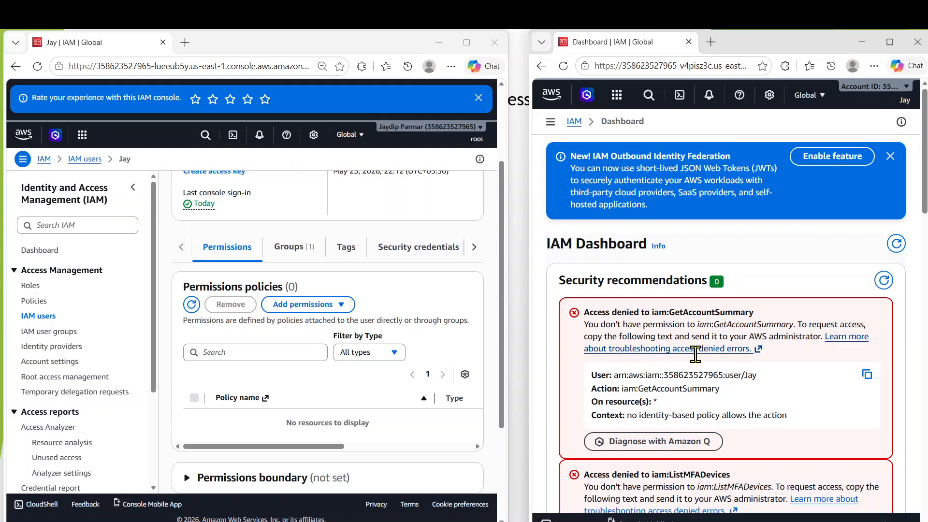
scroll(693, 330, down, 1)
scroll(693, 330, down, 1)
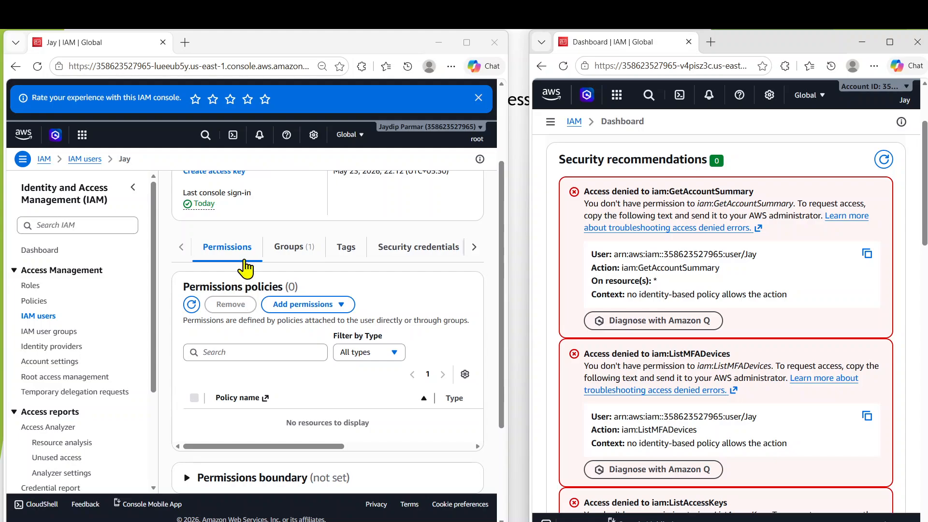
- Examine the IAM user's permissions policies table in the root session, including its columns for type and attachment
scroll(245, 267, down, 1)
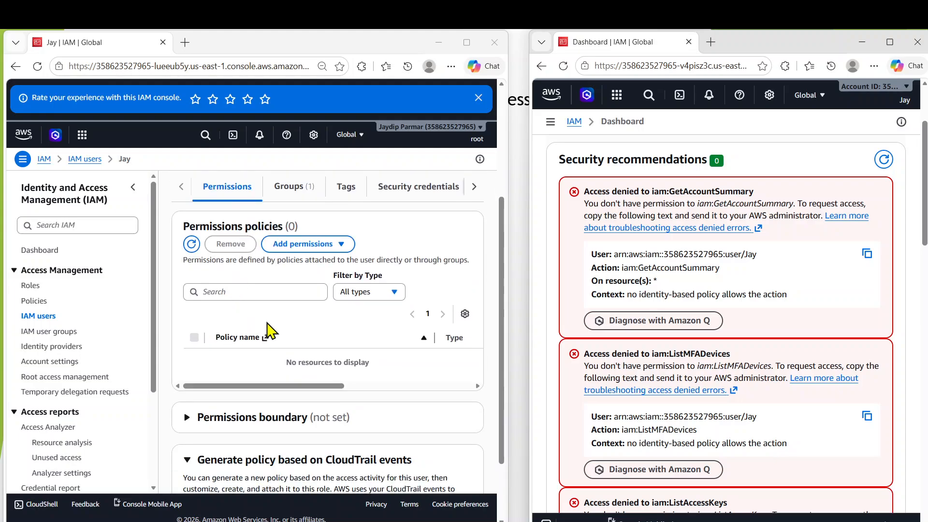
scroll(268, 328, down, 2)
scroll(266, 314, up, 1)
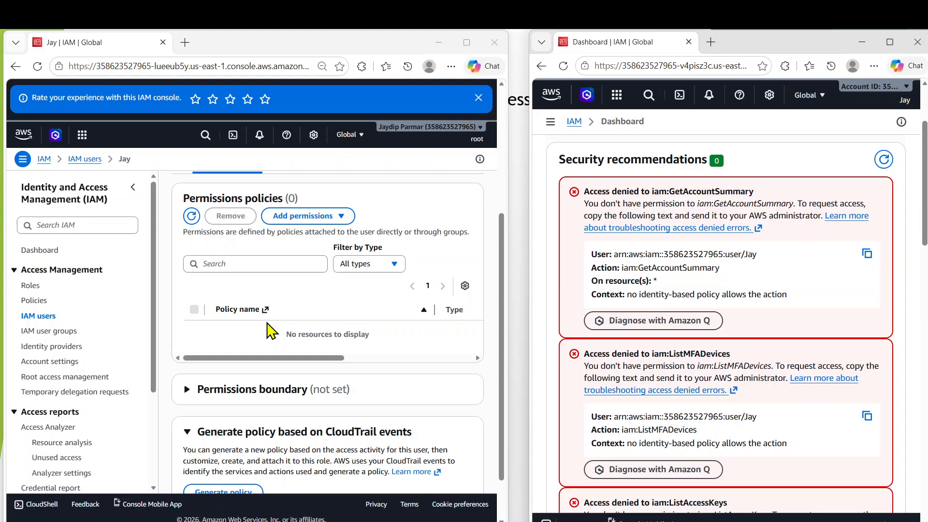
click(233, 260)
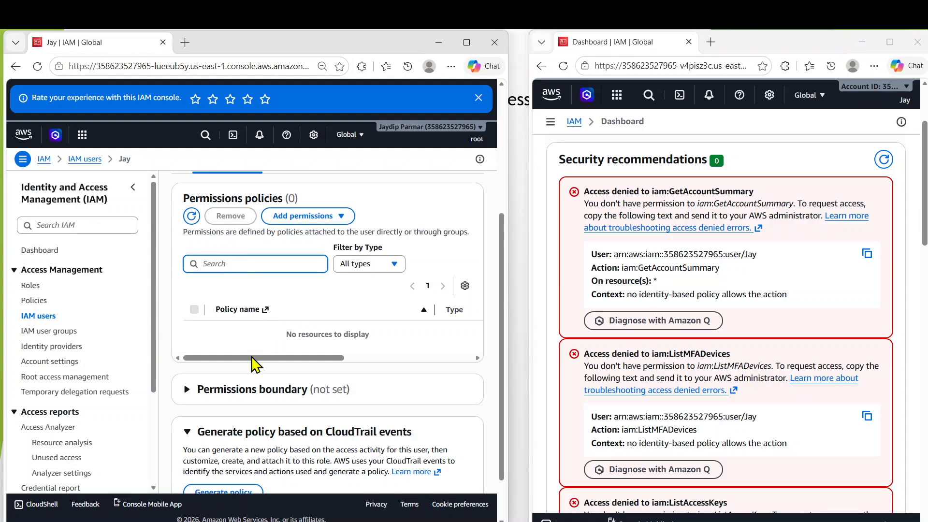
drag(256, 358, 440, 387)
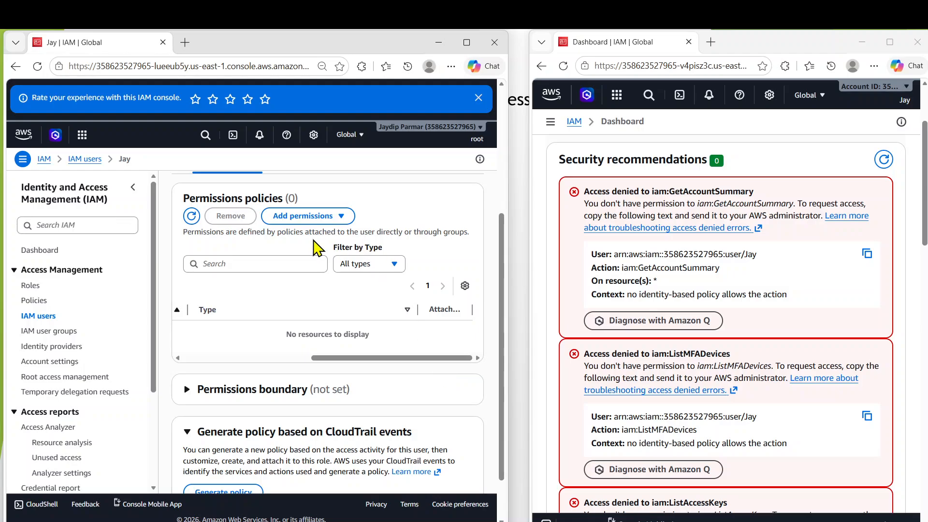
- Attach the AWS managed policy AdministratorAccess-Amplify directly to the IAM user from the root session
click(300, 219)
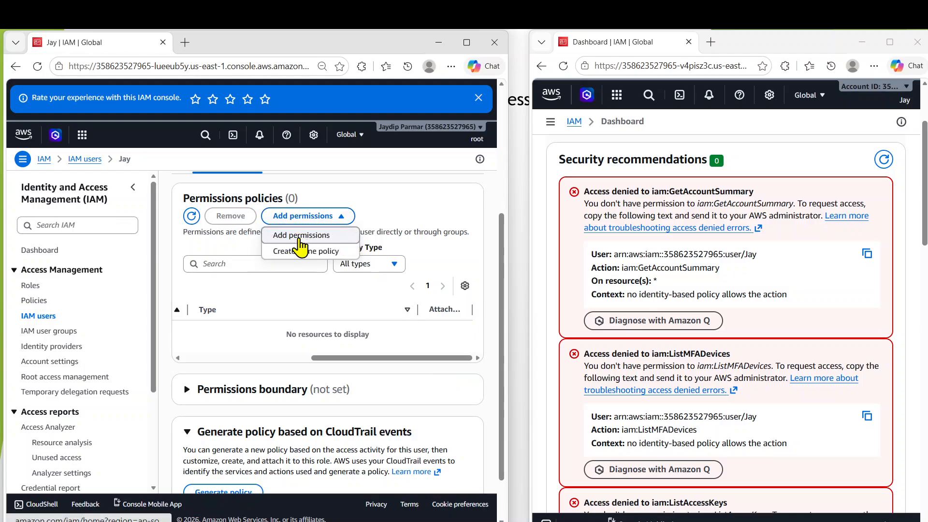
click(326, 237)
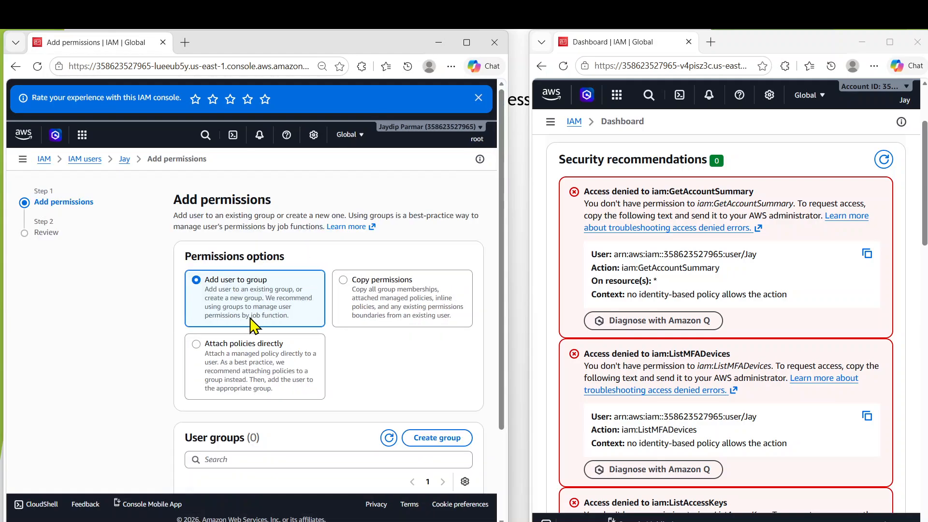
scroll(253, 323, down, 3)
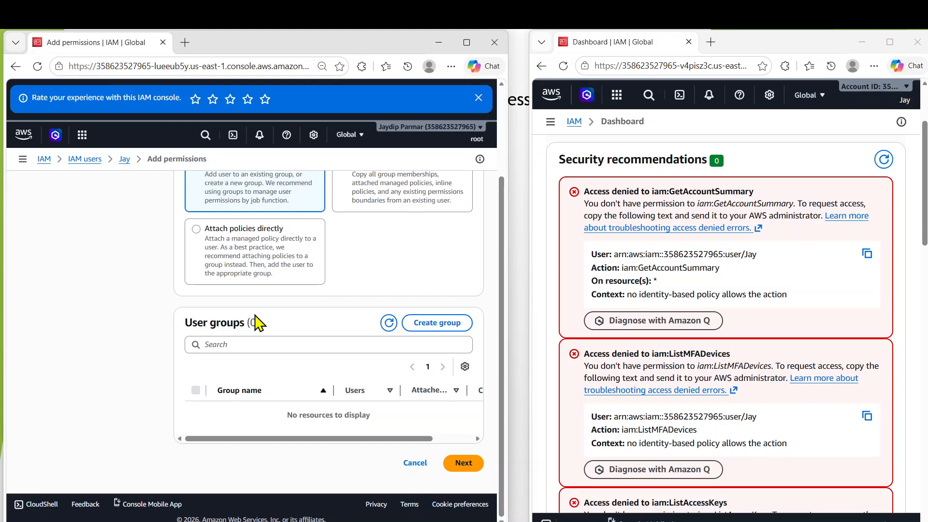
scroll(256, 323, up, 3)
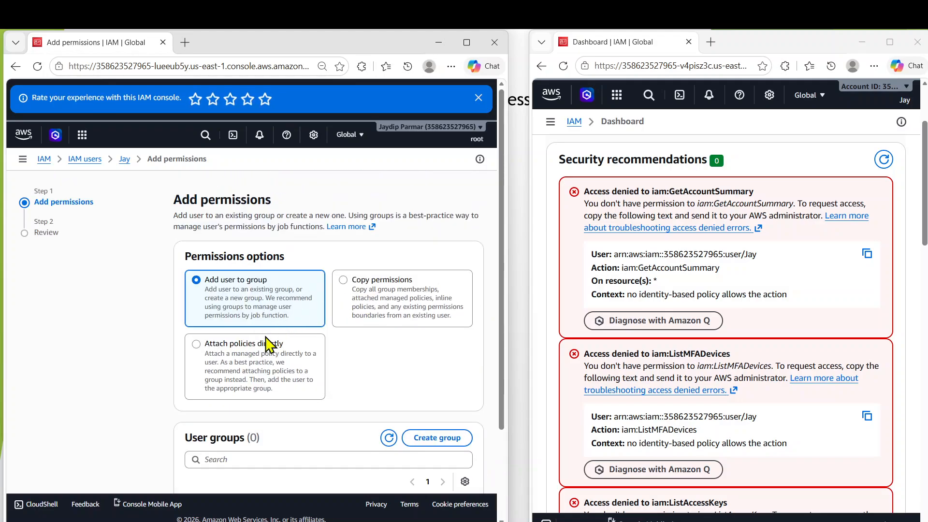
click(256, 345)
scroll(344, 352, down, 5)
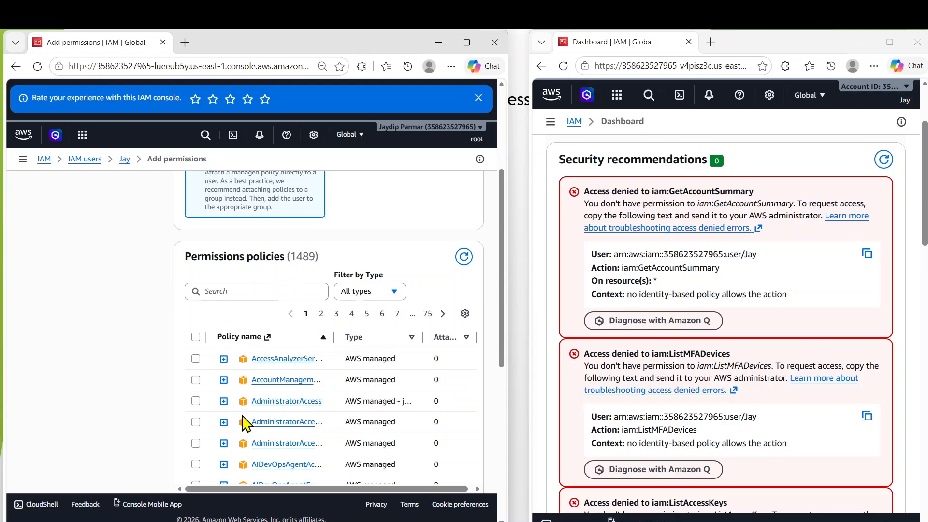
click(196, 422)
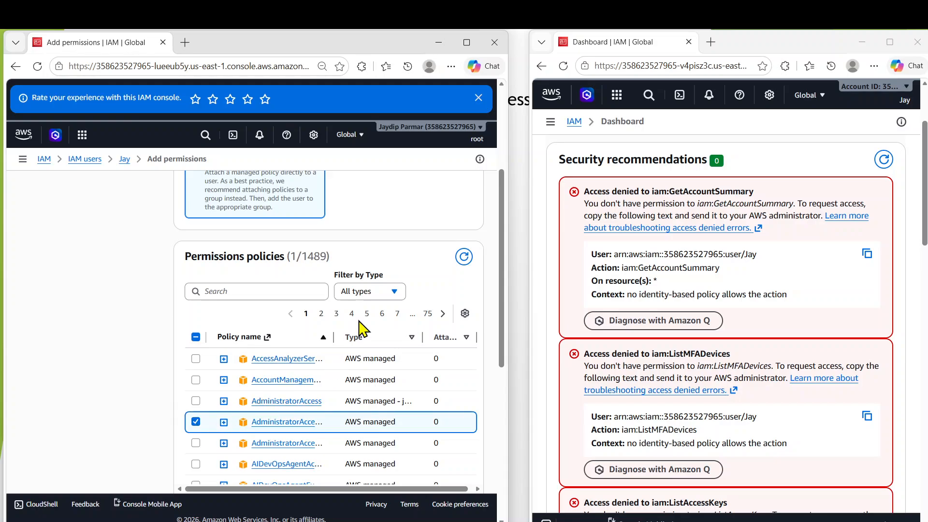
scroll(351, 279, down, 10)
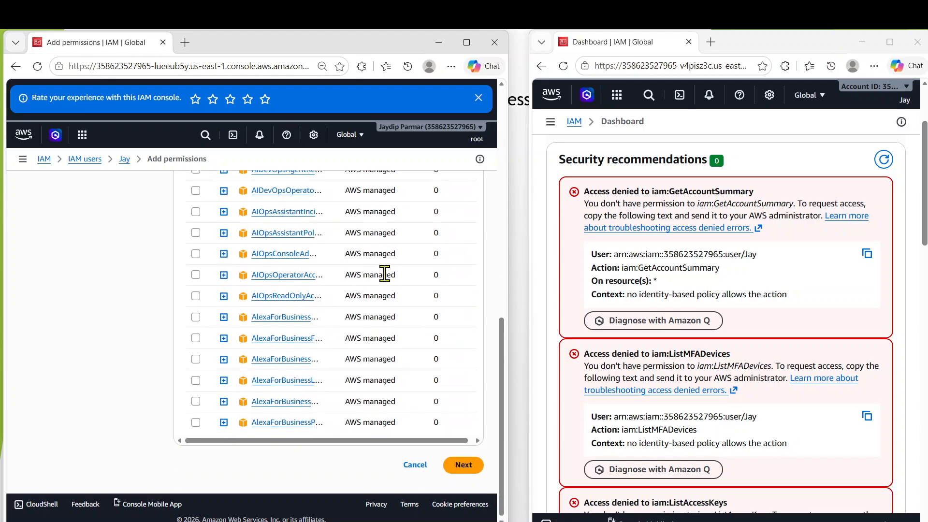
click(457, 465)
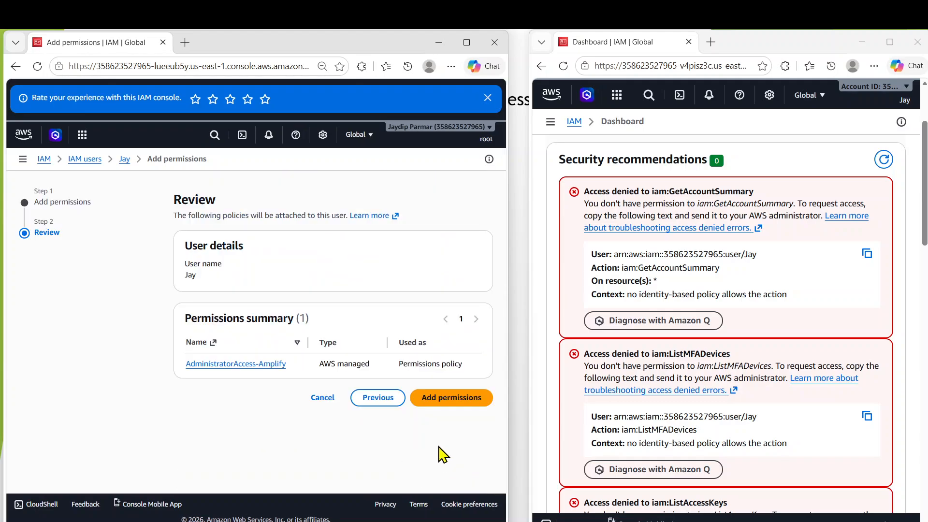
click(427, 400)
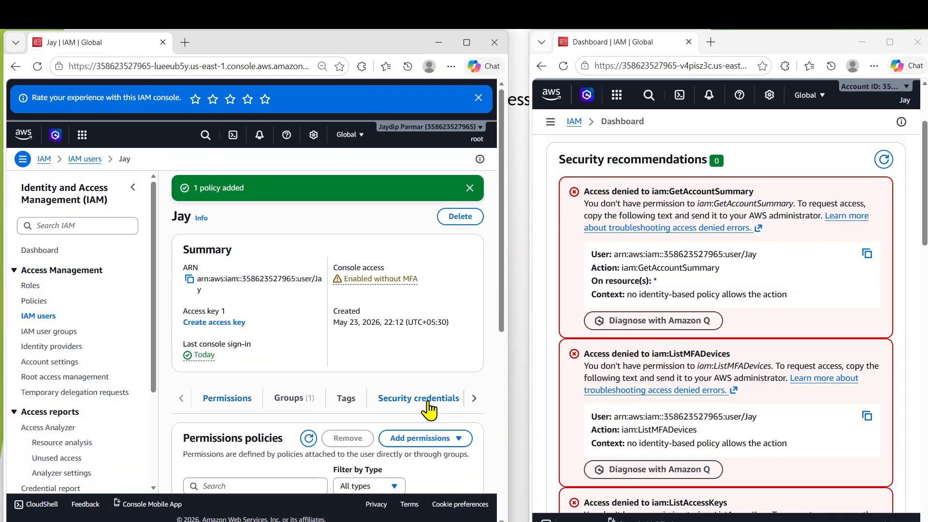
- Check the IAM user's policy list in the root session and reload the IAM user's IAM dashboard to recheck its access
scroll(368, 325, down, 3)
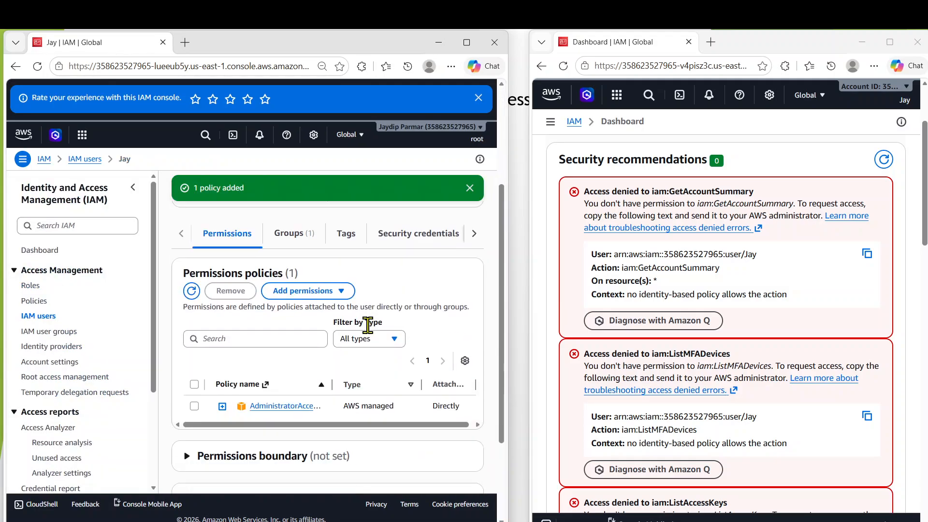
scroll(368, 325, down, 2)
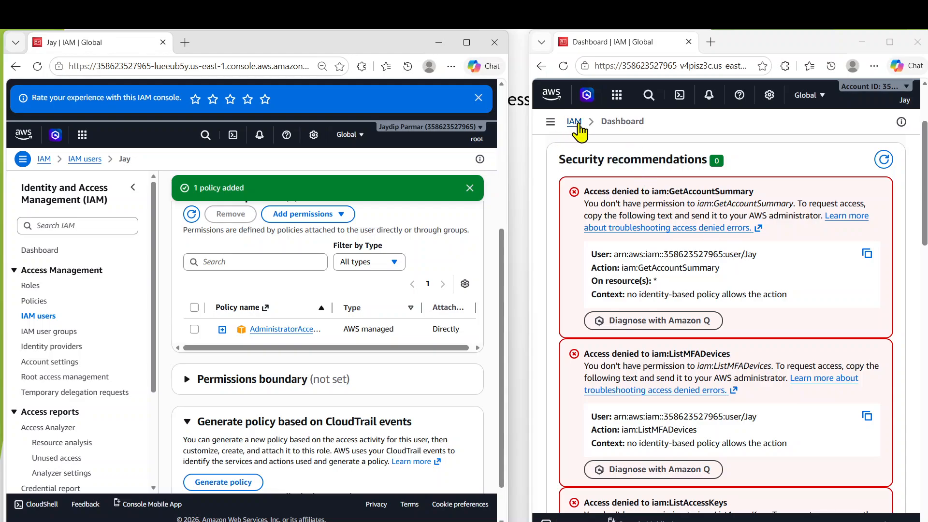
click(563, 66)
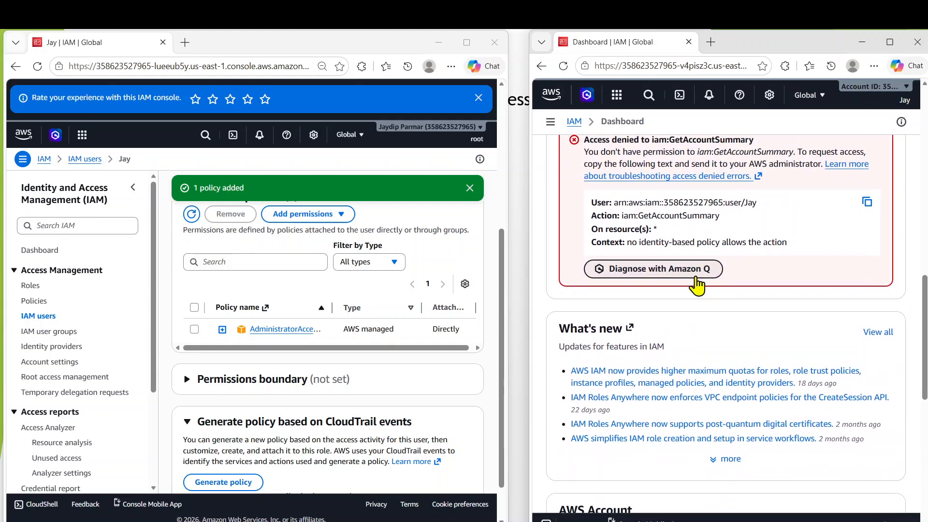
scroll(698, 277, up, 7)
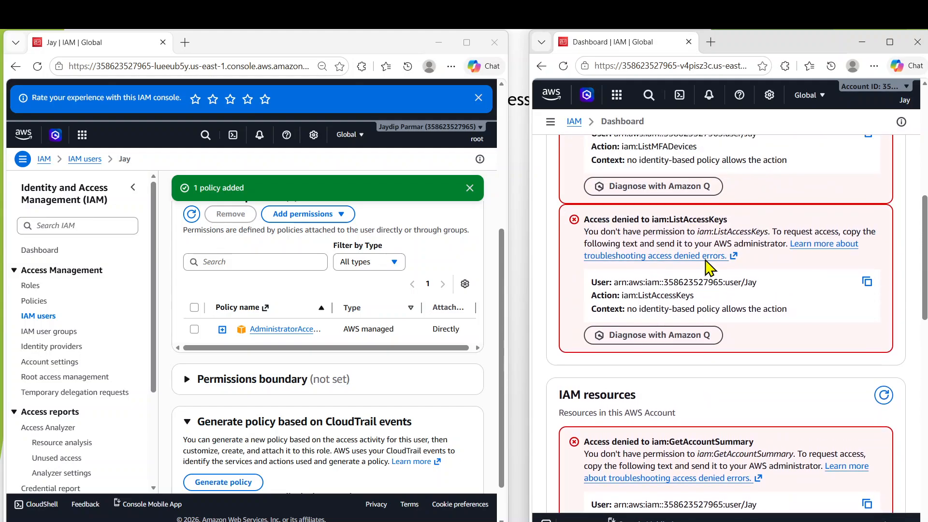
scroll(706, 267, up, 5)
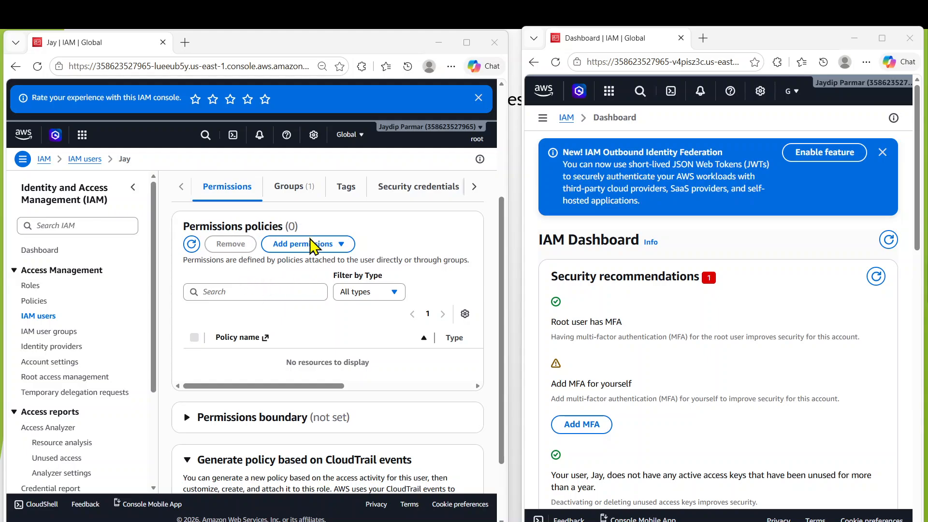
- Start adding permissions to the IAM user in the root session with policies attached directly, and filter the policy list by admin
drag(271, 386, 342, 382)
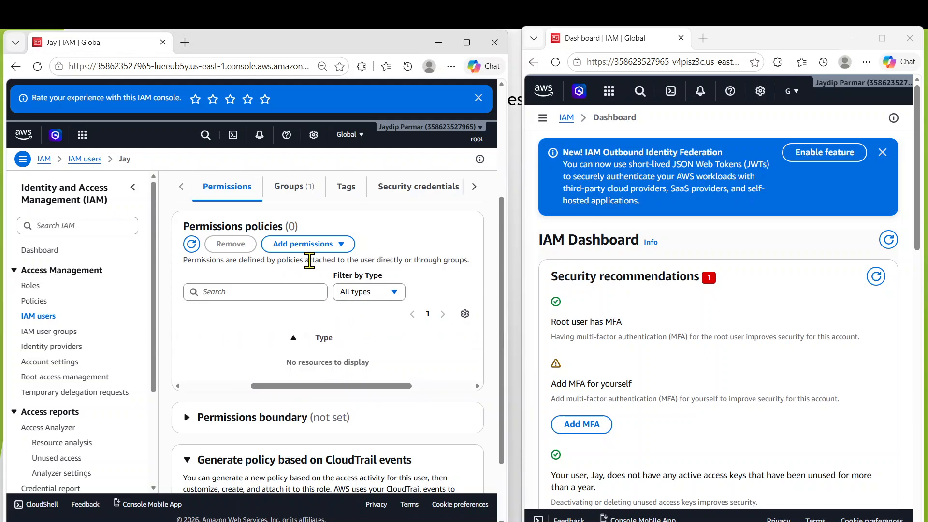
click(338, 244)
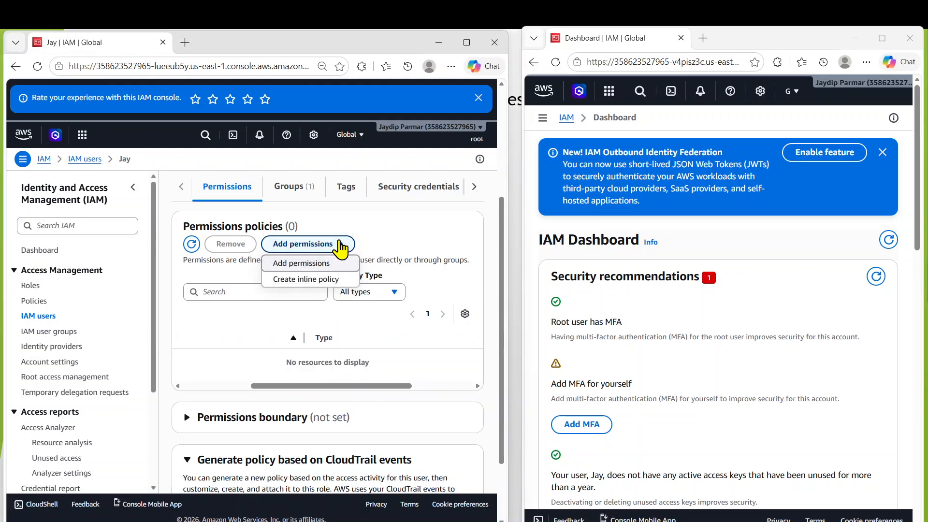
click(318, 263)
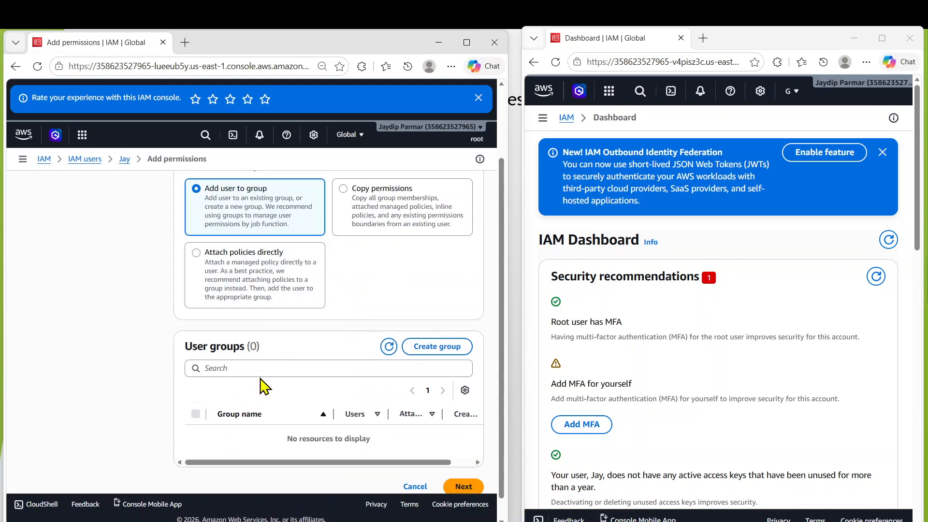
click(228, 264)
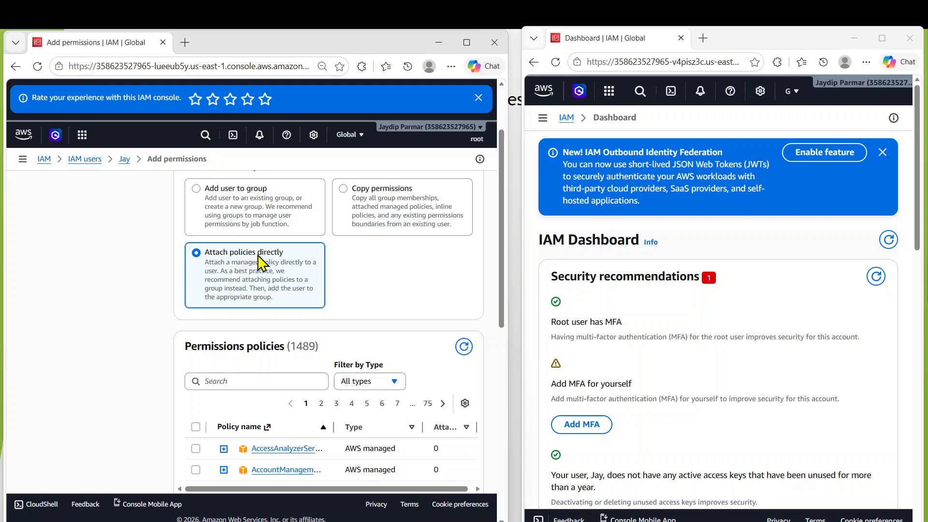
scroll(356, 292, down, 3)
click(235, 254)
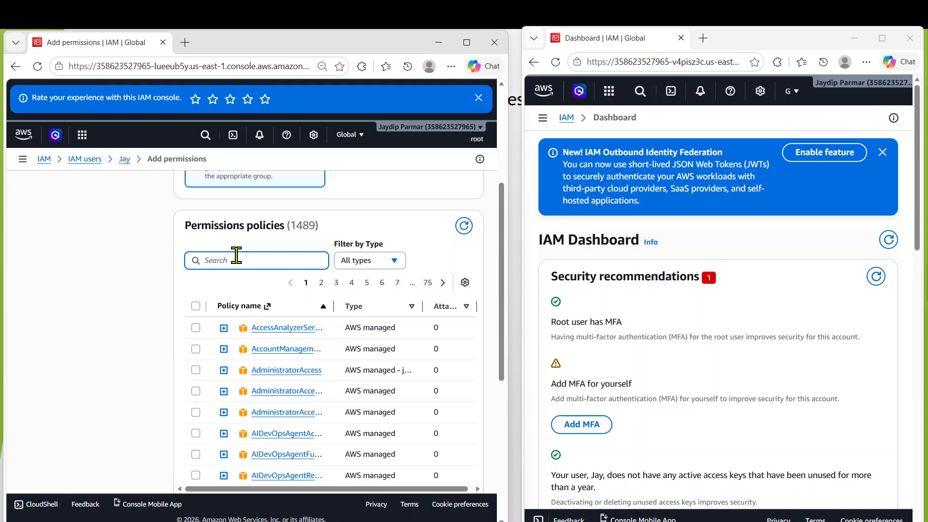
text(admin)
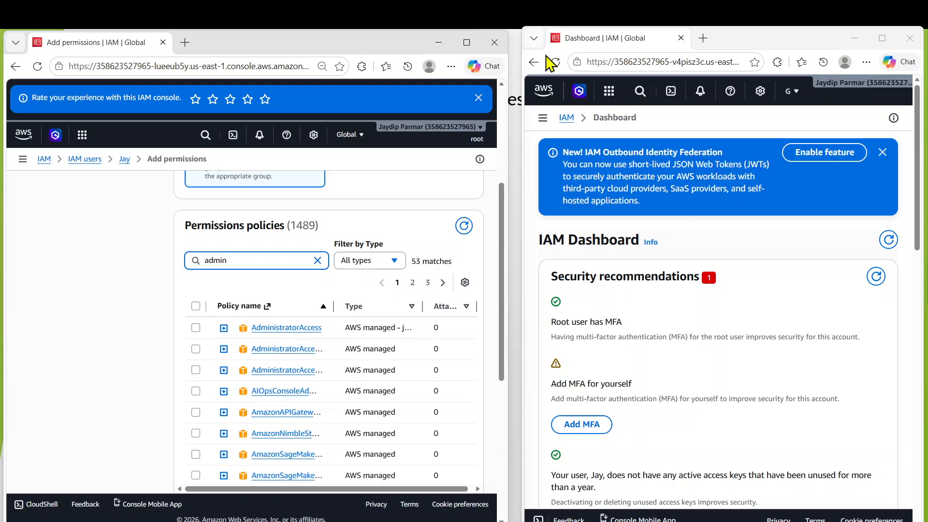
- Widen the policy table's Type column, then select the AdministratorAccess job function policy and attach it to the IAM user
click(473, 47)
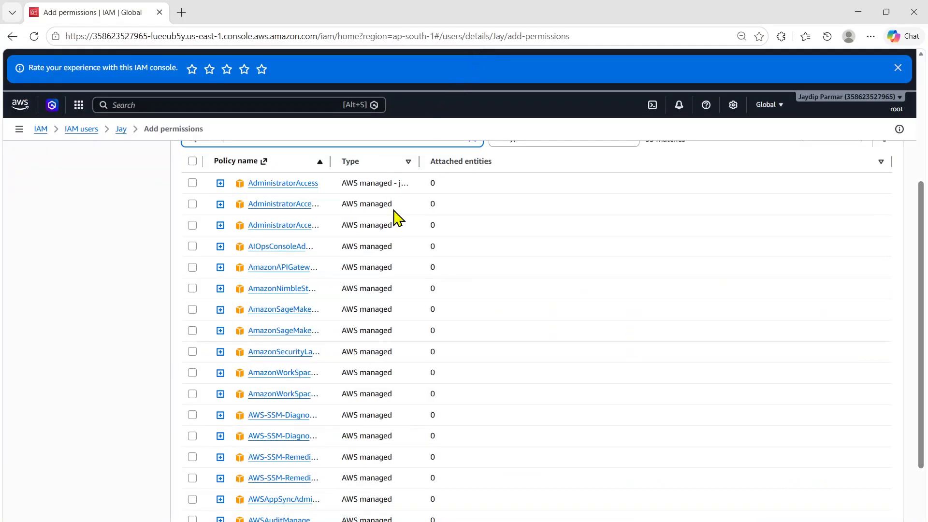
scroll(400, 220, up, 4)
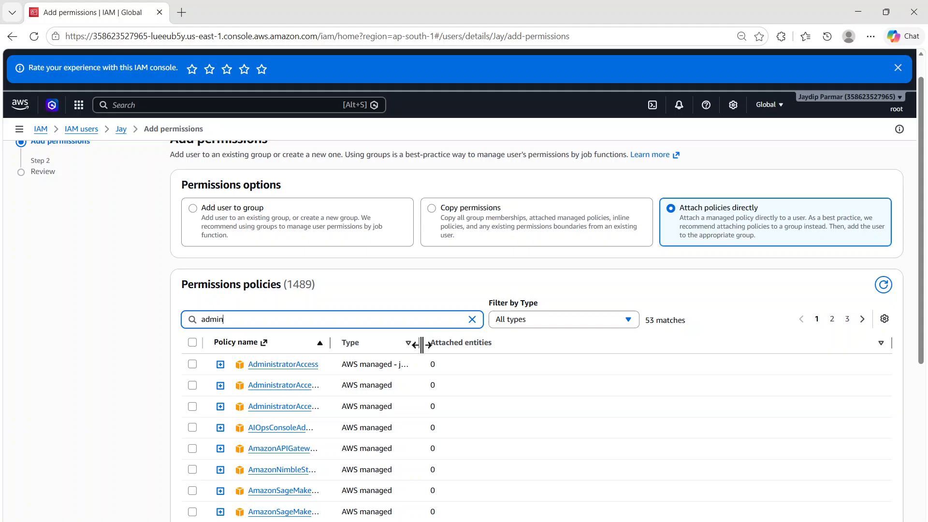
drag(422, 344, 462, 343)
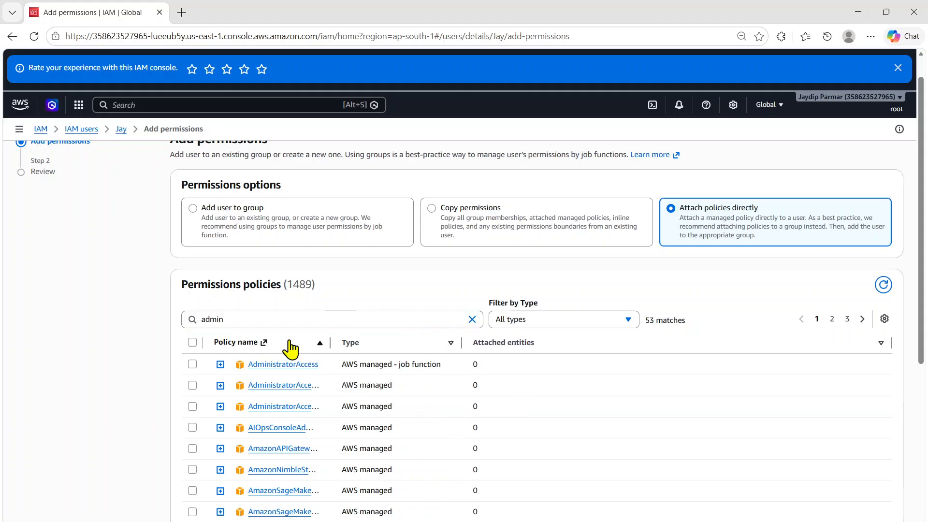
click(193, 365)
scroll(797, 283, down, 6)
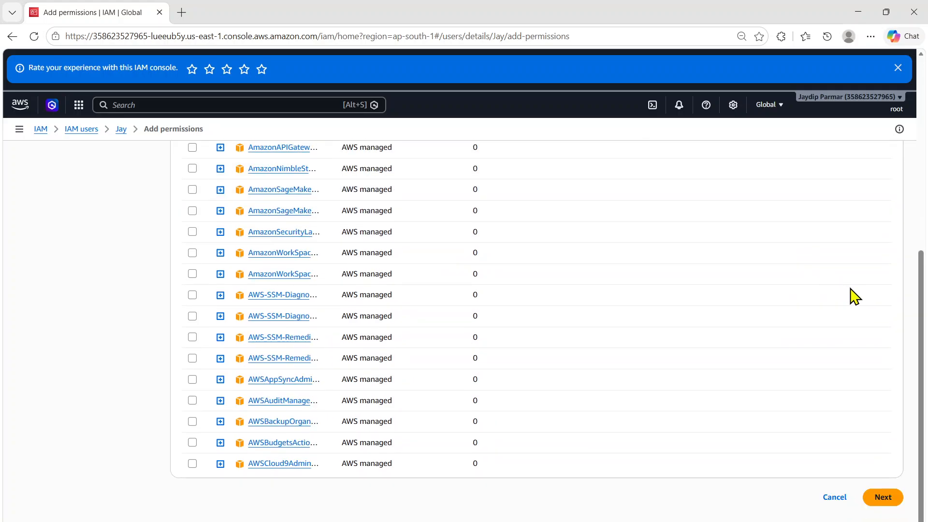
click(867, 496)
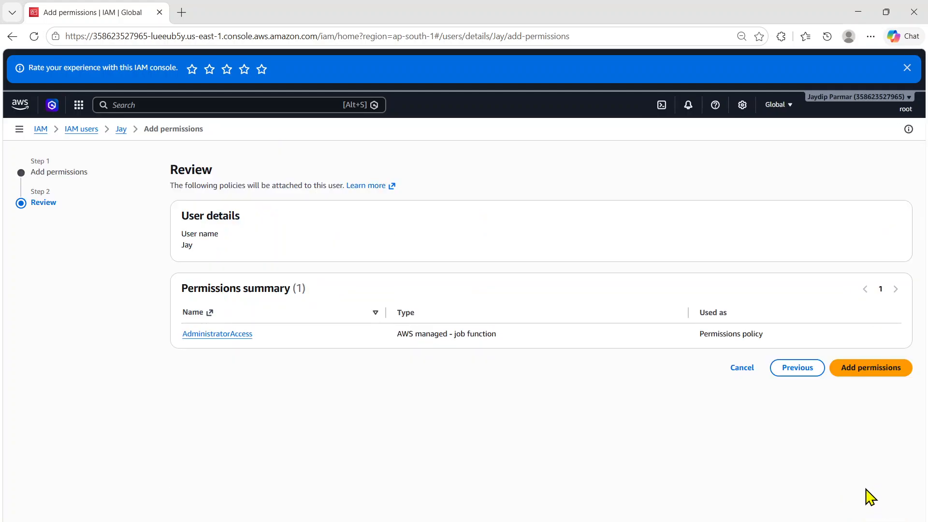
click(879, 368)
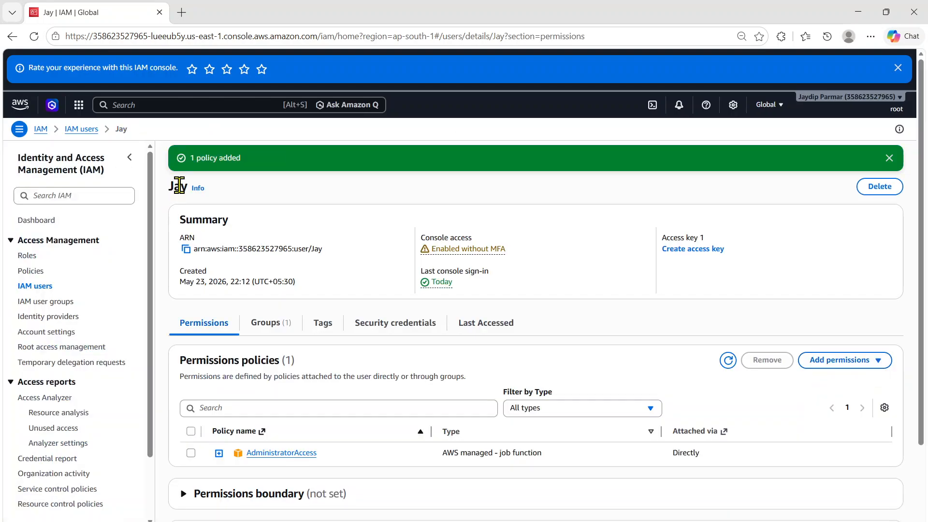
scroll(349, 365, down, 1)
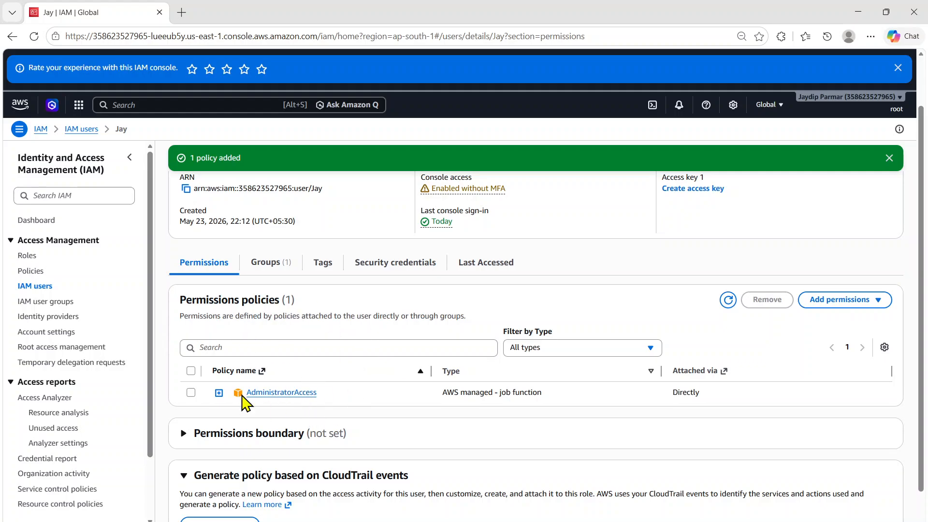
- Reload the IAM dashboard in the IAM user's session and reopen it through a service search for iam to recheck access
click(886, 12)
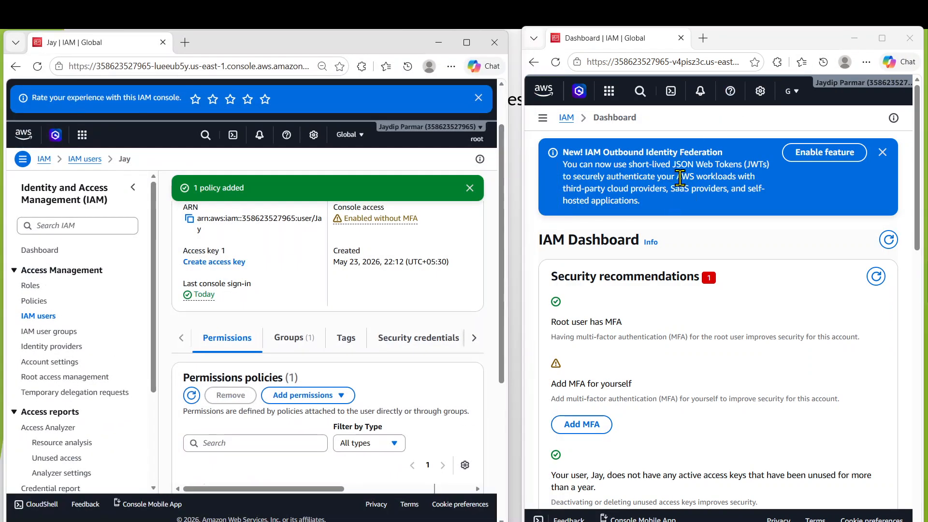
click(542, 117)
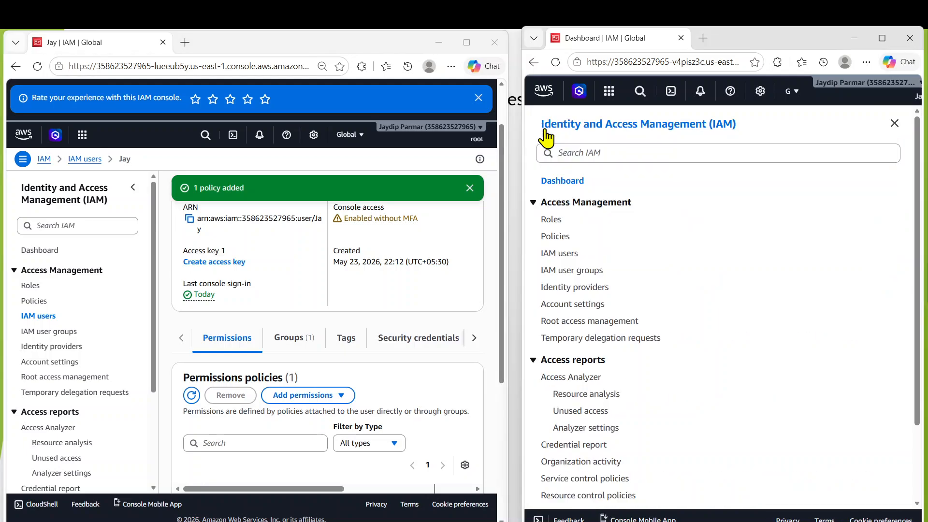
click(562, 180)
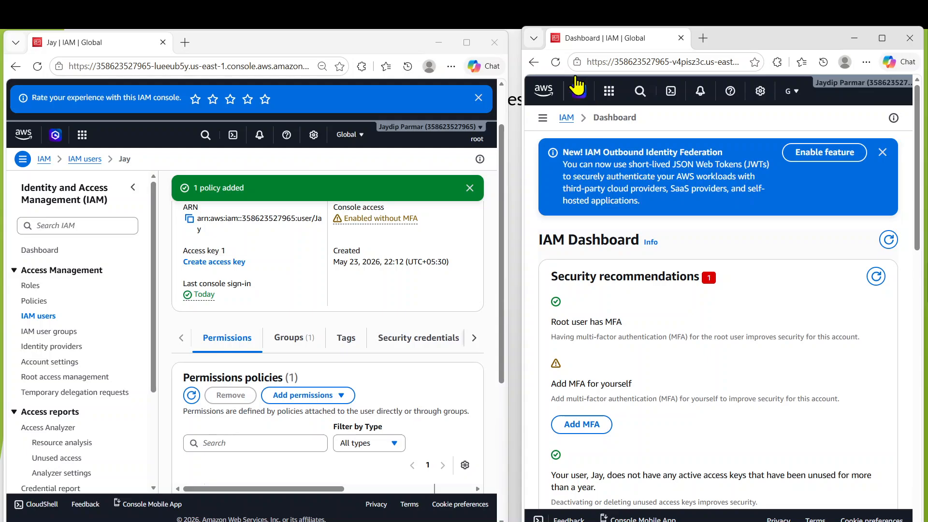
click(556, 62)
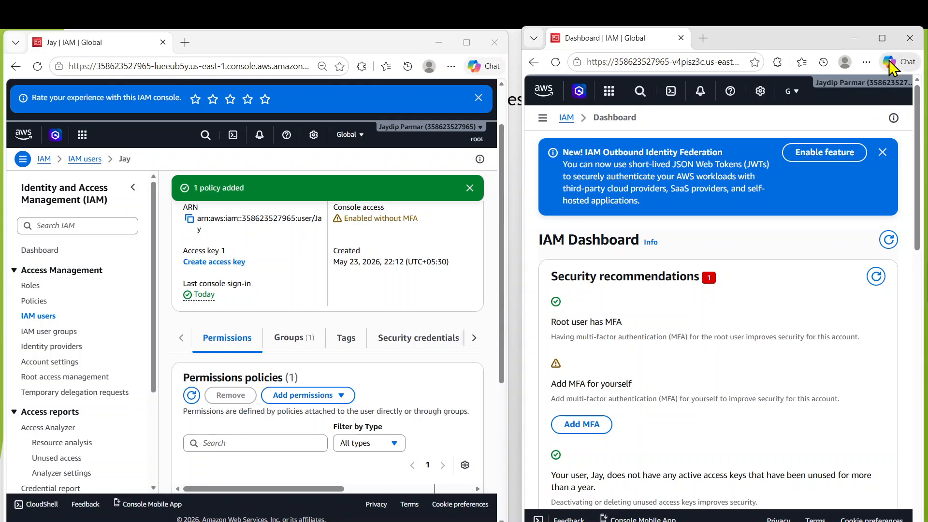
click(886, 42)
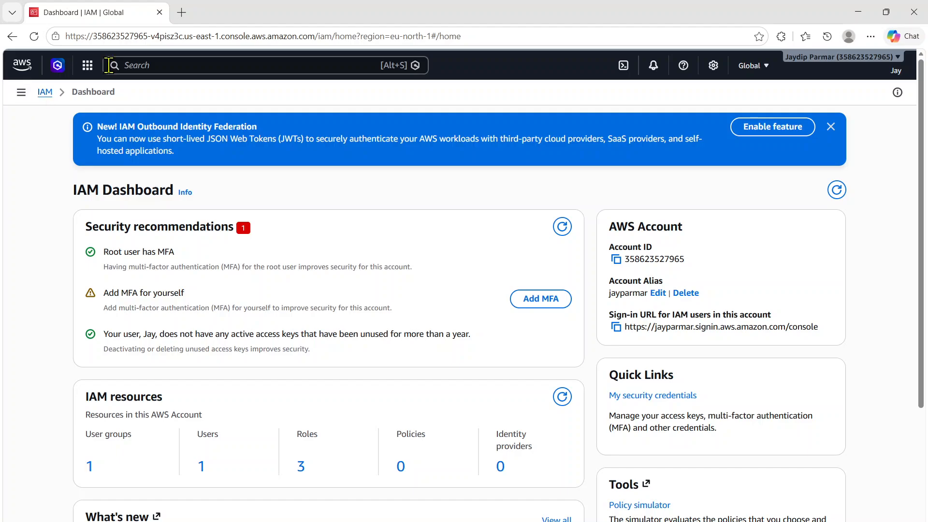
click(130, 61)
text(iam)
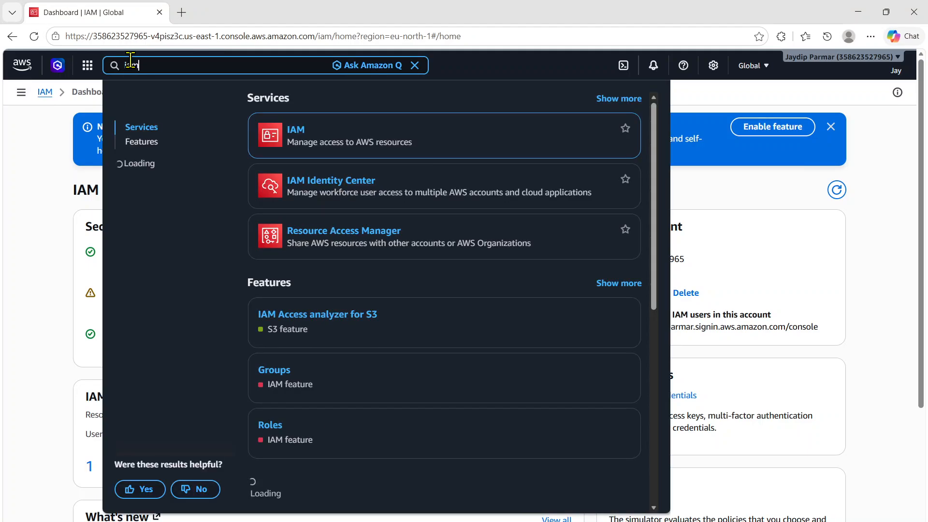
click(293, 141)
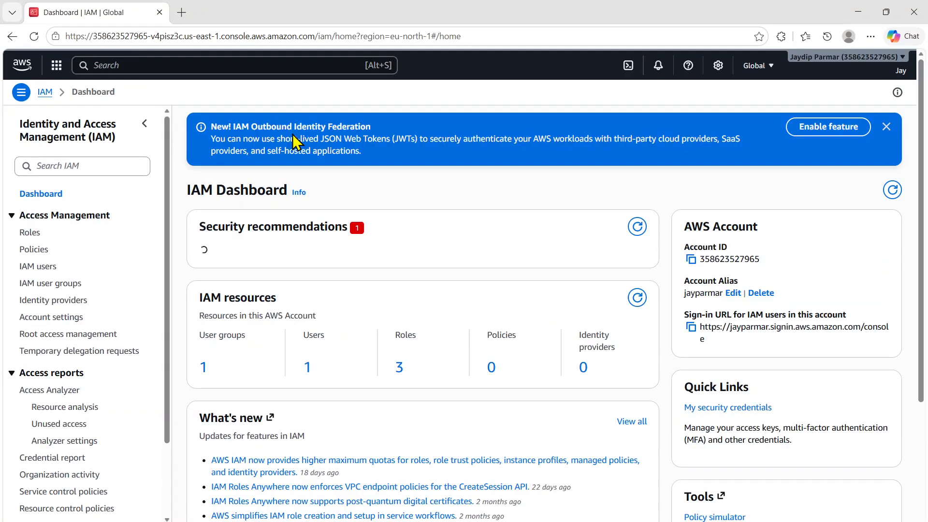
- Create a new IAM user from the IAM user's session, entering a user name and keeping the default options without a group or console access
click(37, 268)
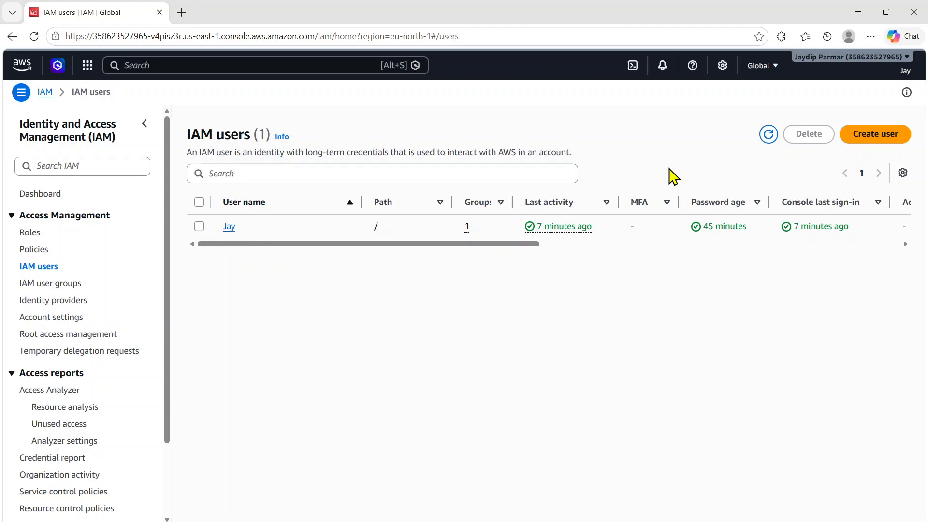
click(873, 138)
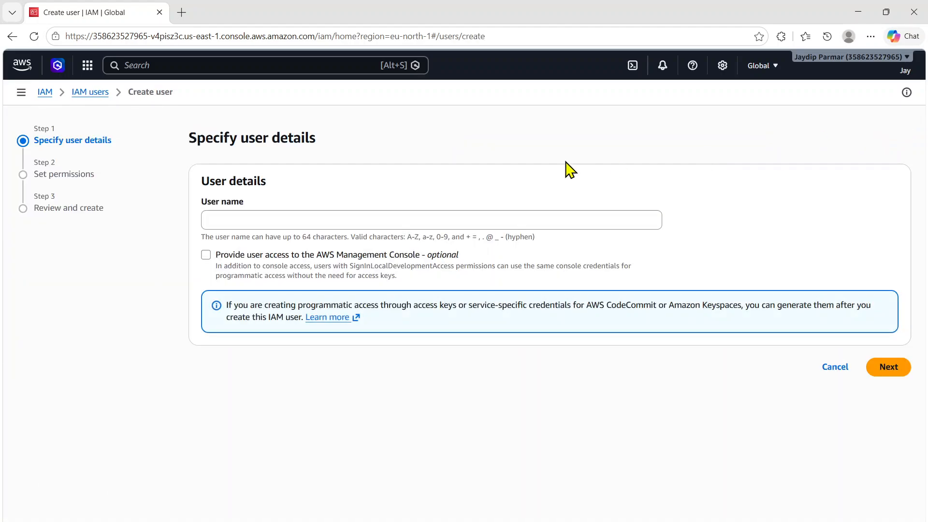
click(232, 220)
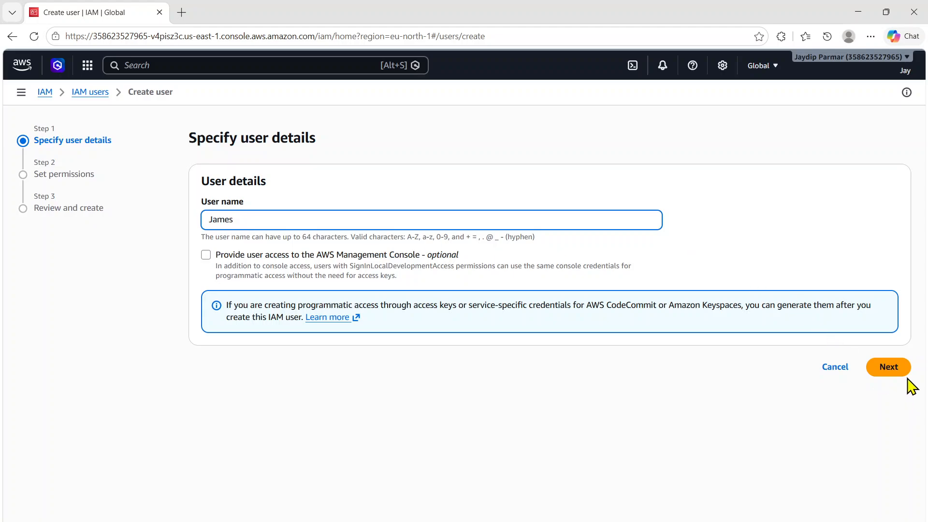
click(894, 369)
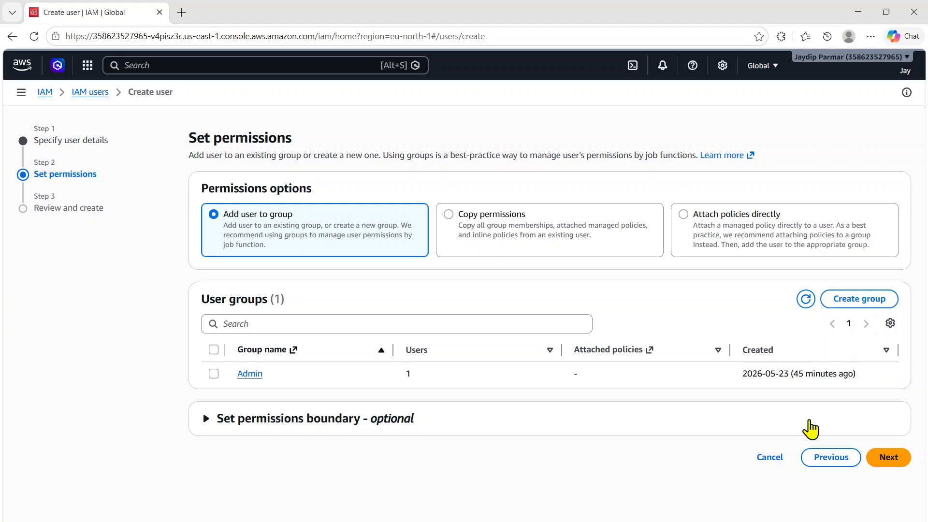
click(893, 463)
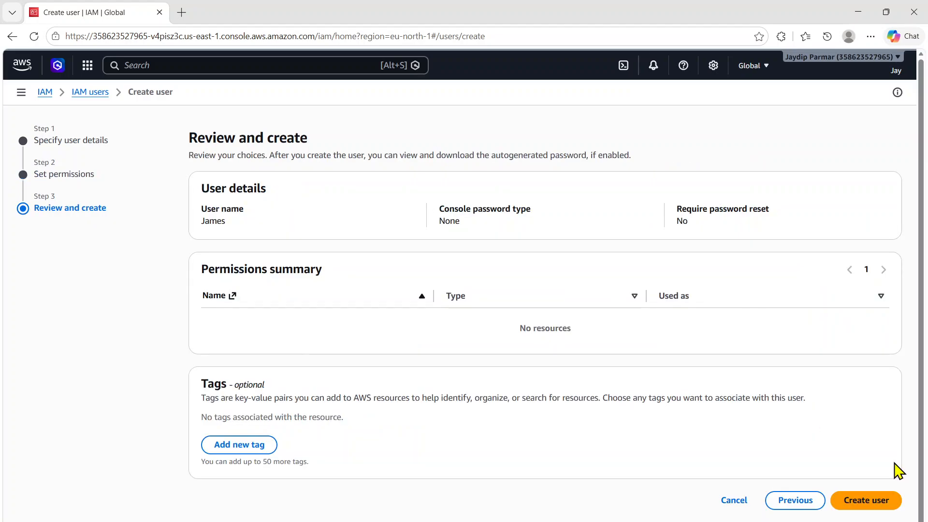
click(880, 501)
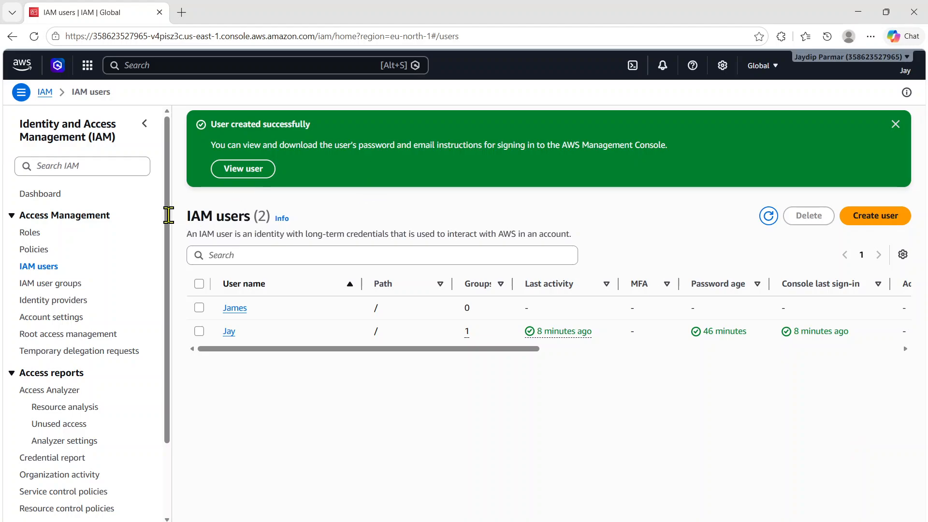
- Switch to the root session and remove the AdministratorAccess policy from the IAM user
key(alt+Tab)
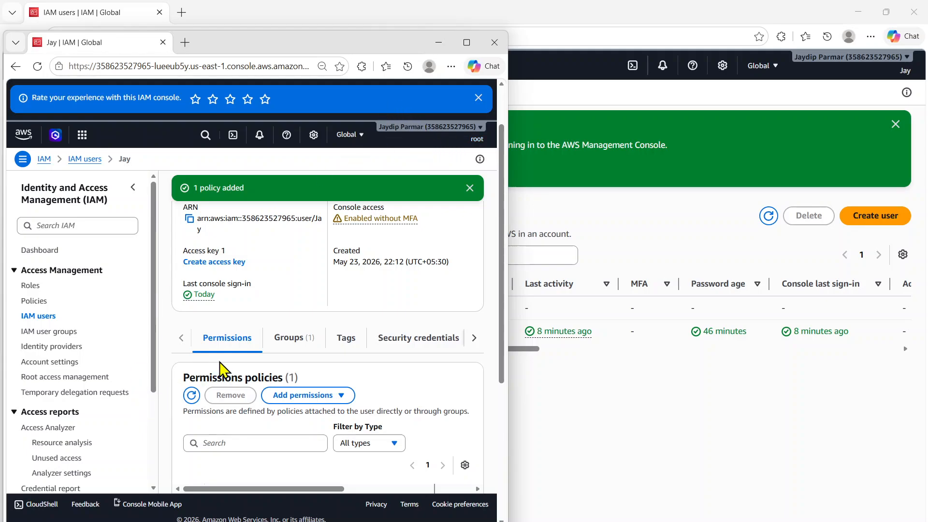
scroll(228, 365, down, 3)
click(194, 390)
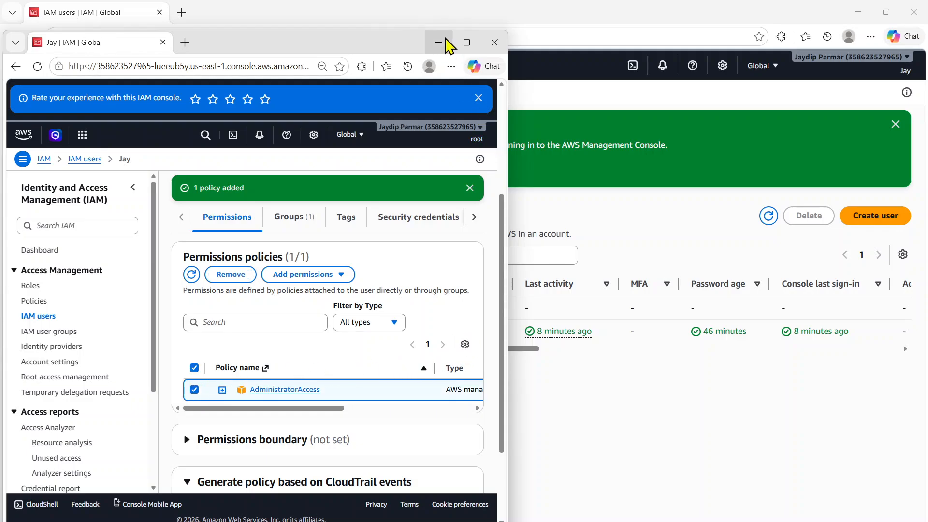
scroll(434, 293, down, 3)
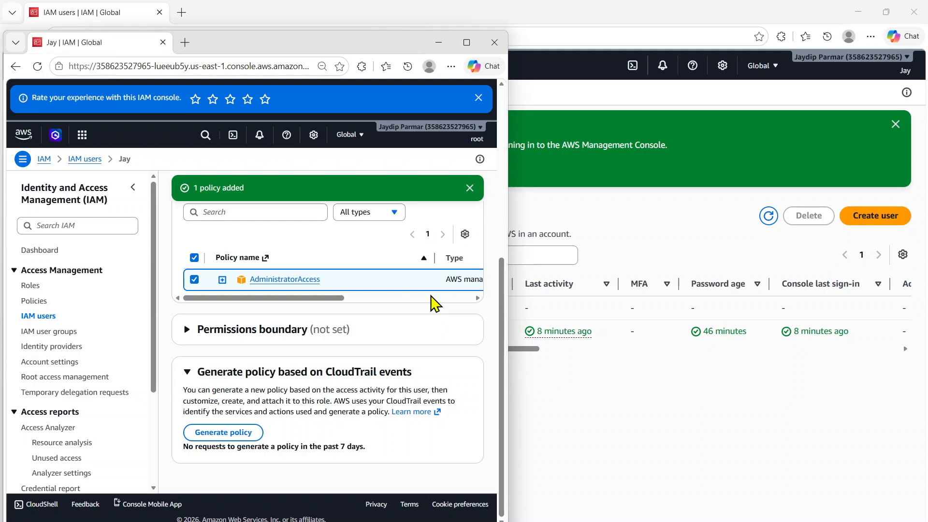
scroll(435, 299, up, 5)
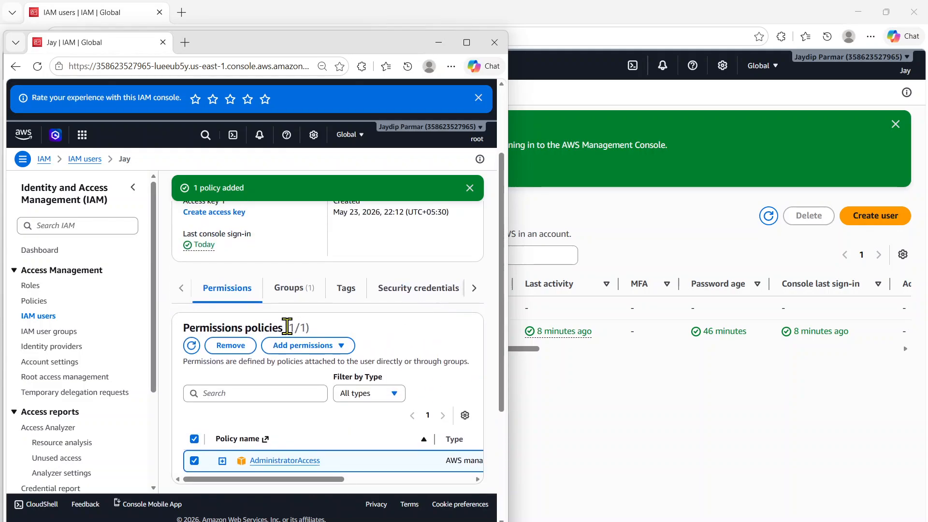
click(237, 347)
click(365, 331)
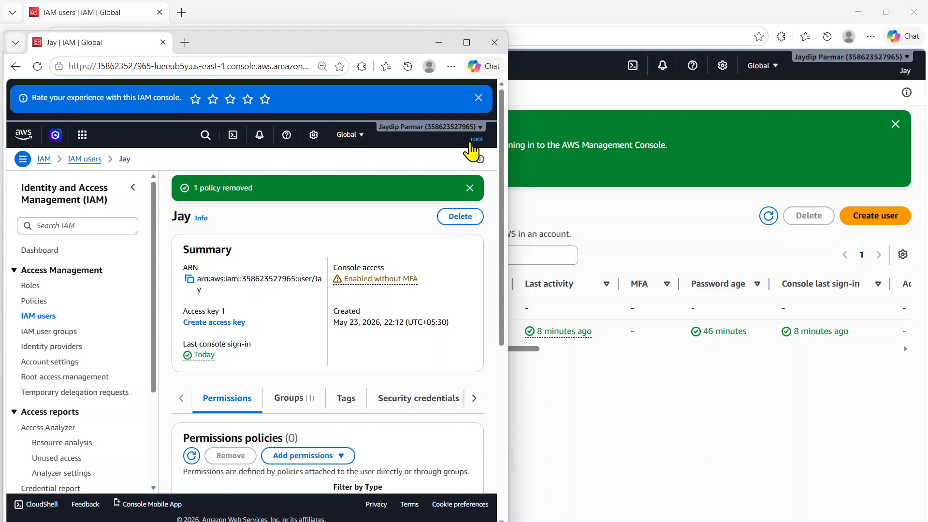
- Search for iam in the IAM user's session, reopen the IAM dashboard to recheck access, and return to the root session
click(636, 217)
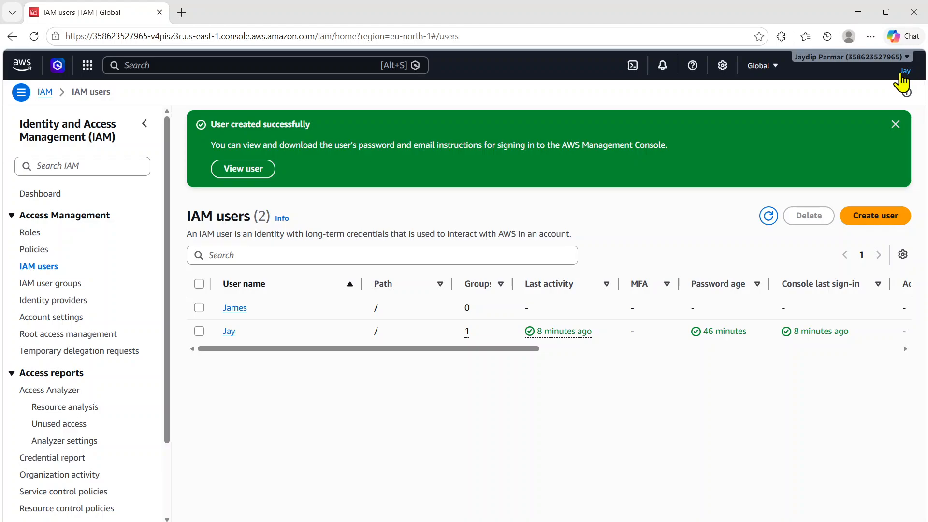
click(175, 66)
text(iam)
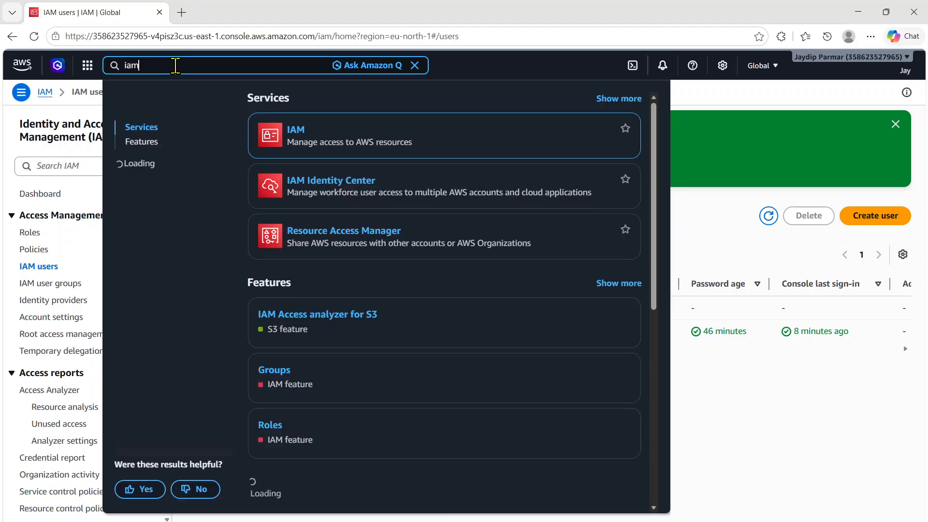
click(295, 131)
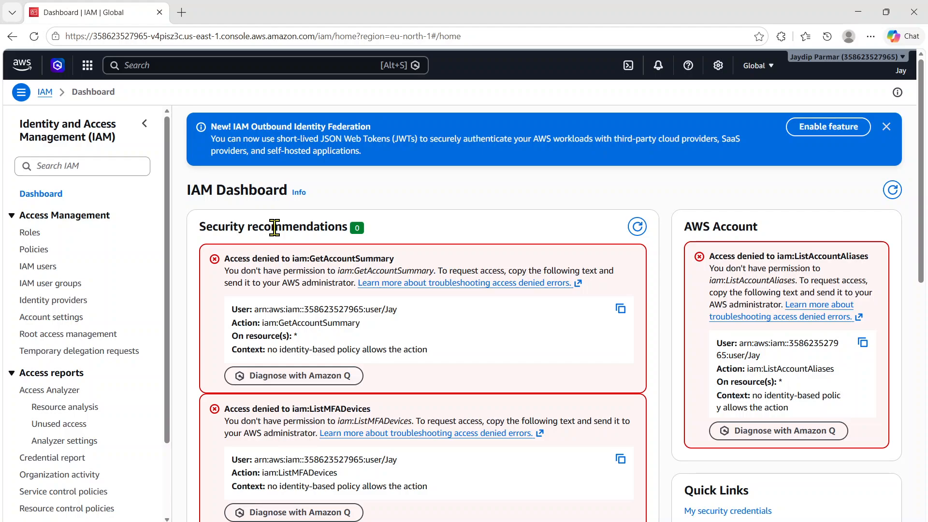
key(alt+Tab)
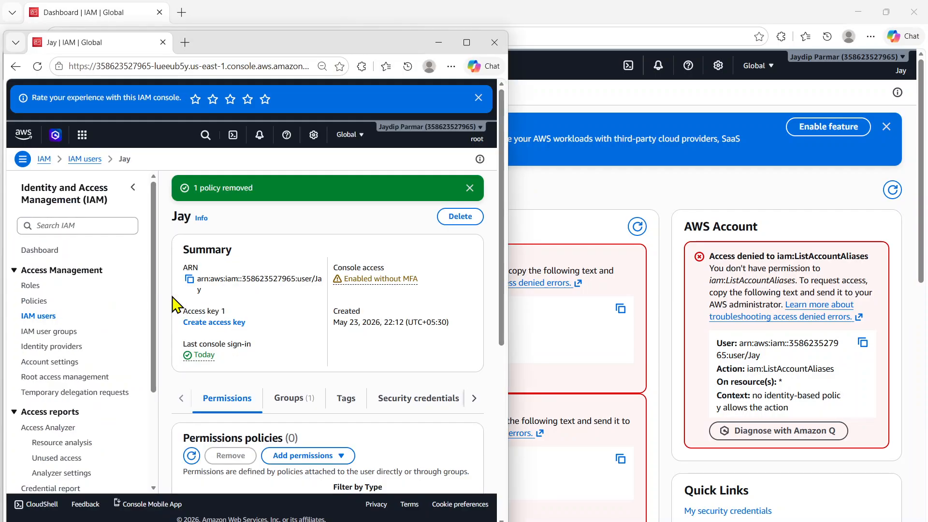
- Attach the AdministratorAccess policy directly to the IAM user from the root session
scroll(257, 399, down, 3)
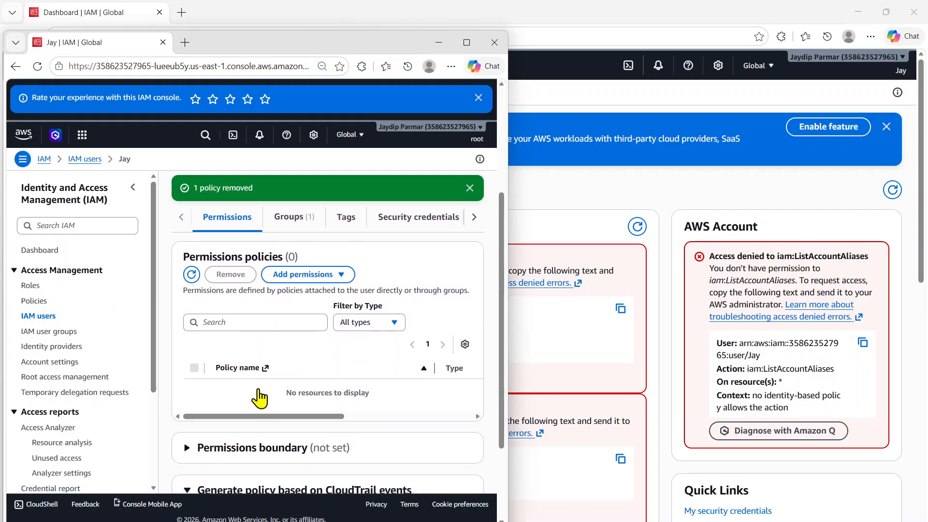
click(339, 274)
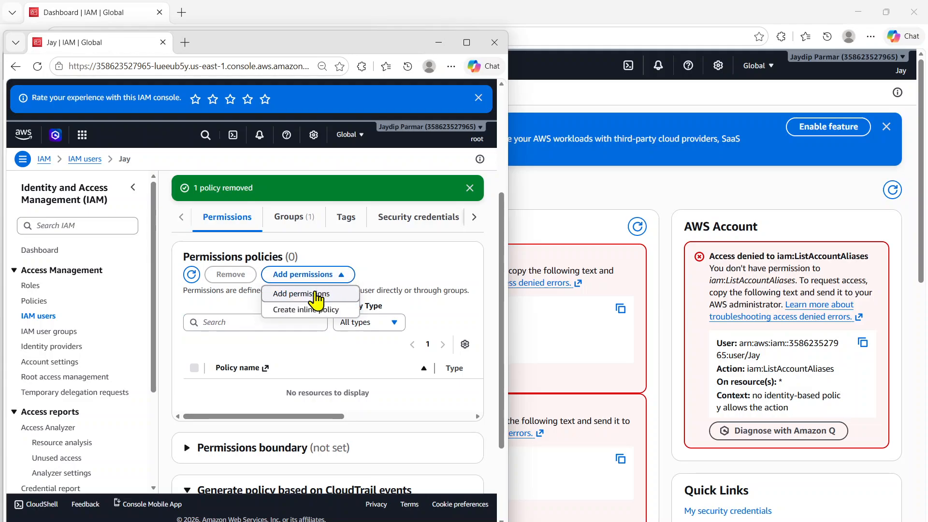
click(316, 296)
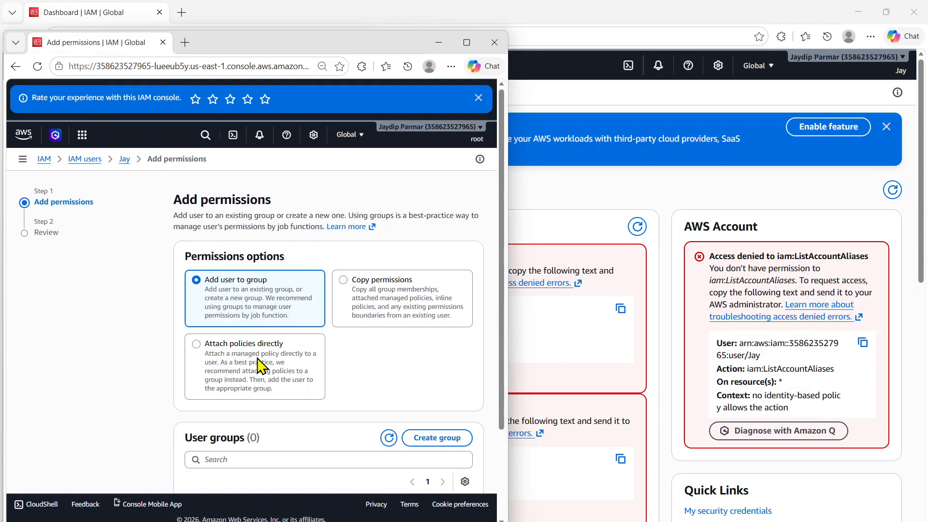
click(260, 366)
scroll(287, 438, down, 3)
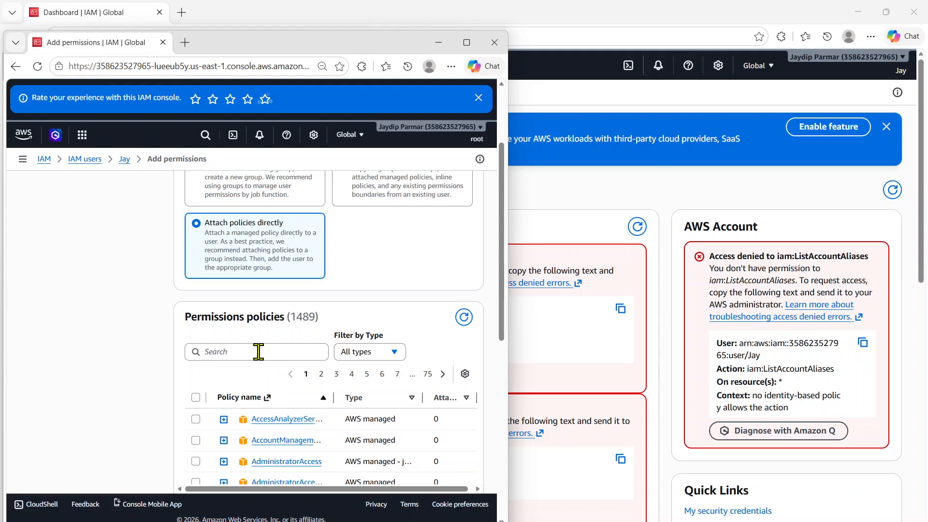
click(196, 462)
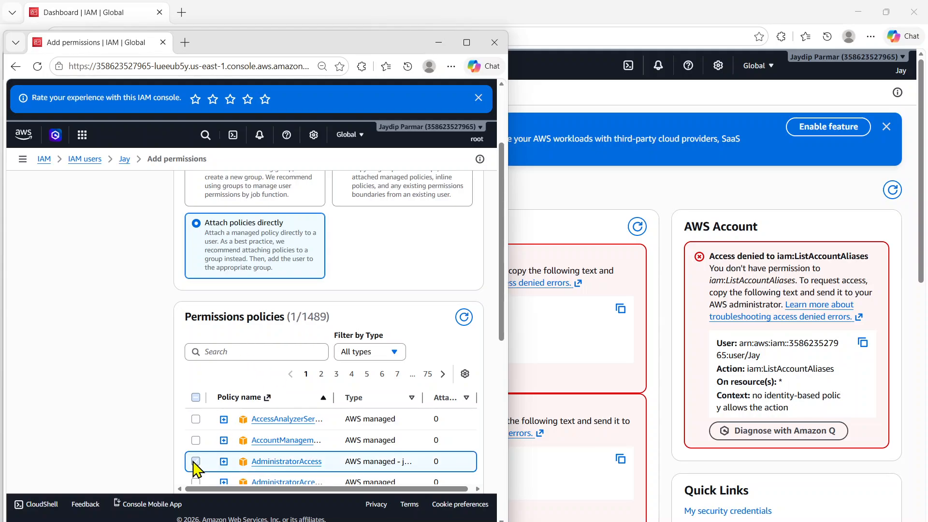
scroll(441, 333, down, 1)
scroll(441, 336, down, 8)
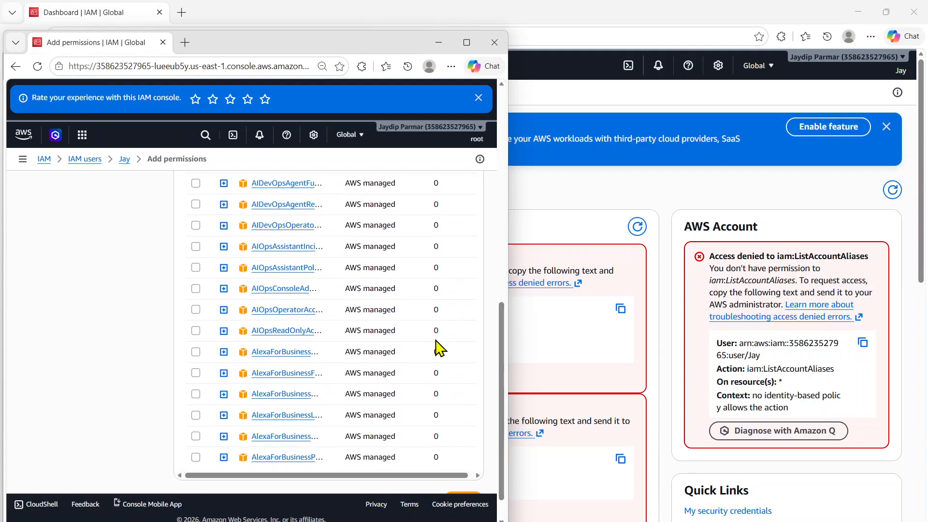
scroll(459, 414, down, 2)
click(463, 463)
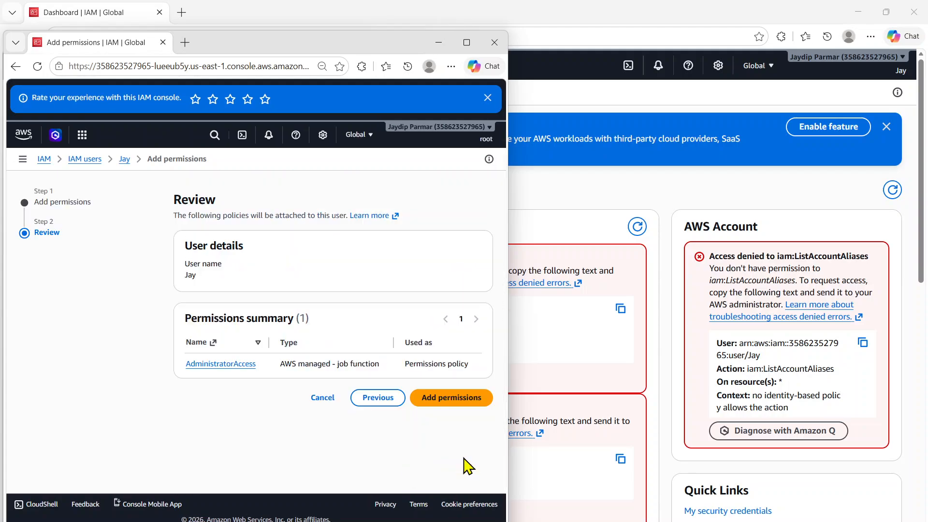
click(452, 398)
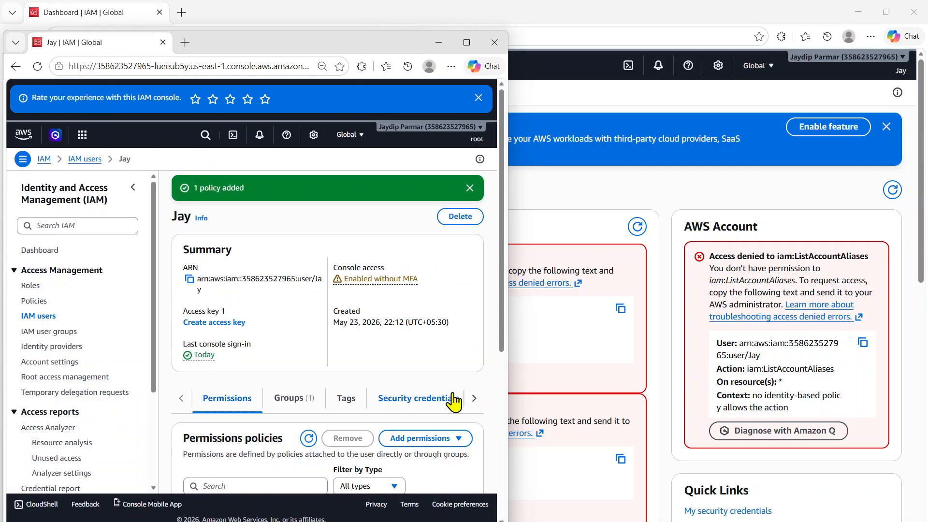
- Switch to the IAM user's session, reload the IAM users list to recheck access, and open the identity providers
click(573, 144)
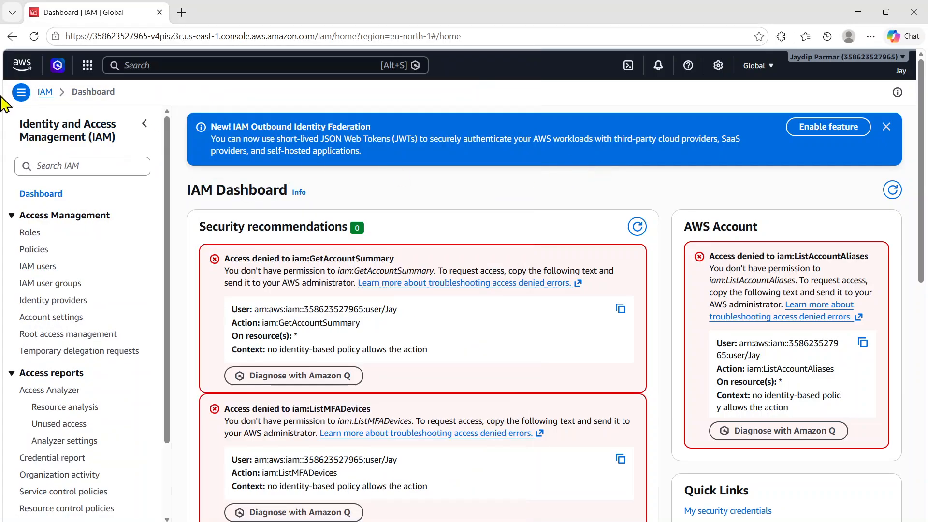
click(33, 266)
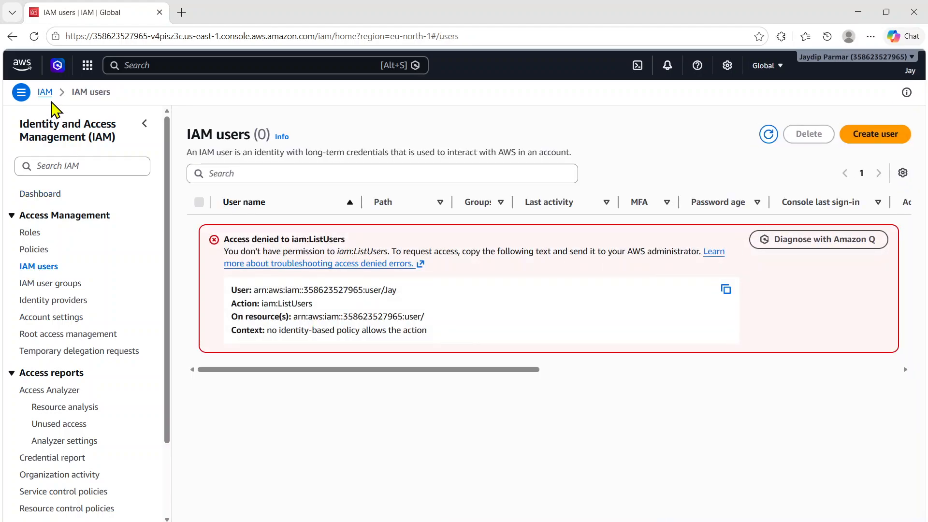
click(34, 37)
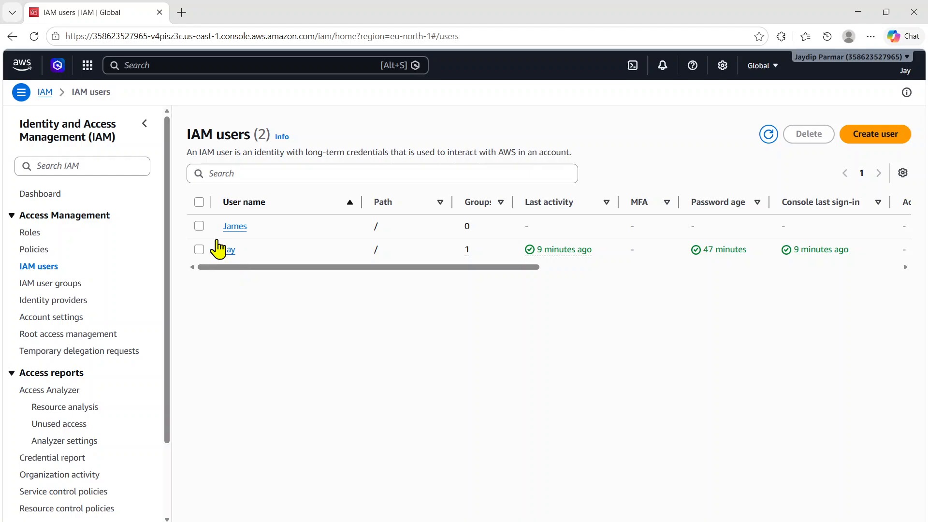
click(66, 300)
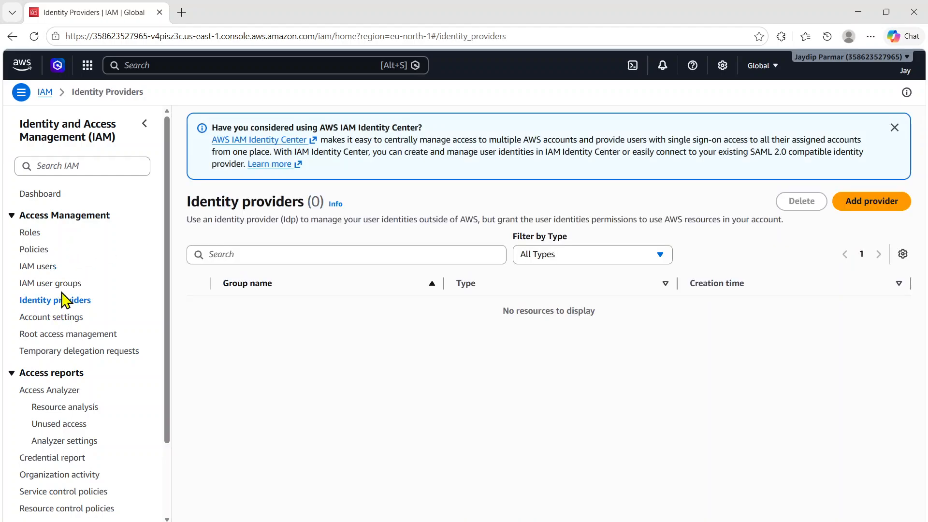
- Open the AdministratorAccess policy from the policies list and examine its permissions in both the service summary and JSON views
click(39, 253)
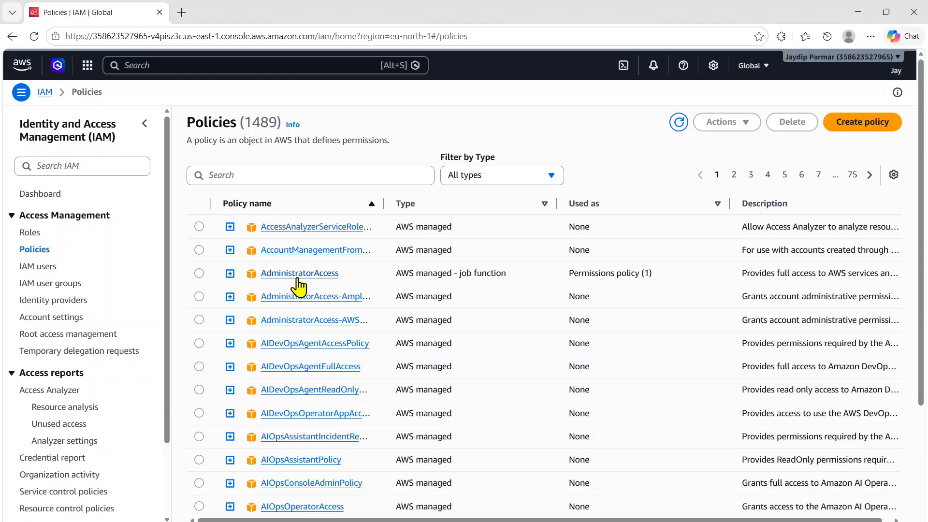
click(299, 274)
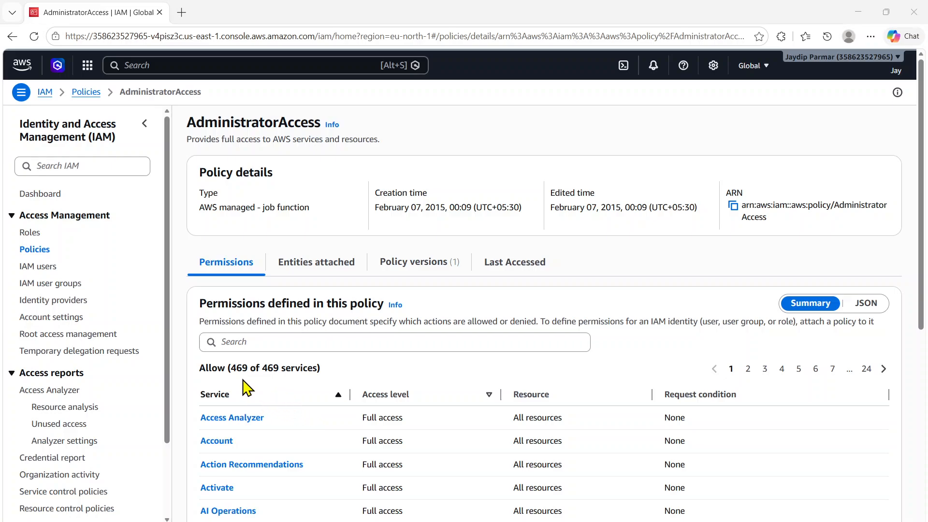
scroll(280, 371, down, 6)
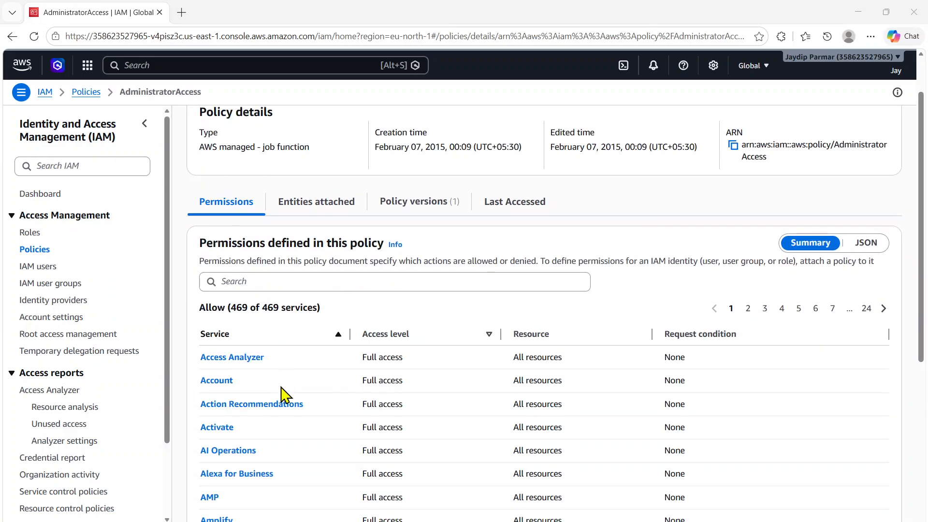
scroll(276, 410, down, 2)
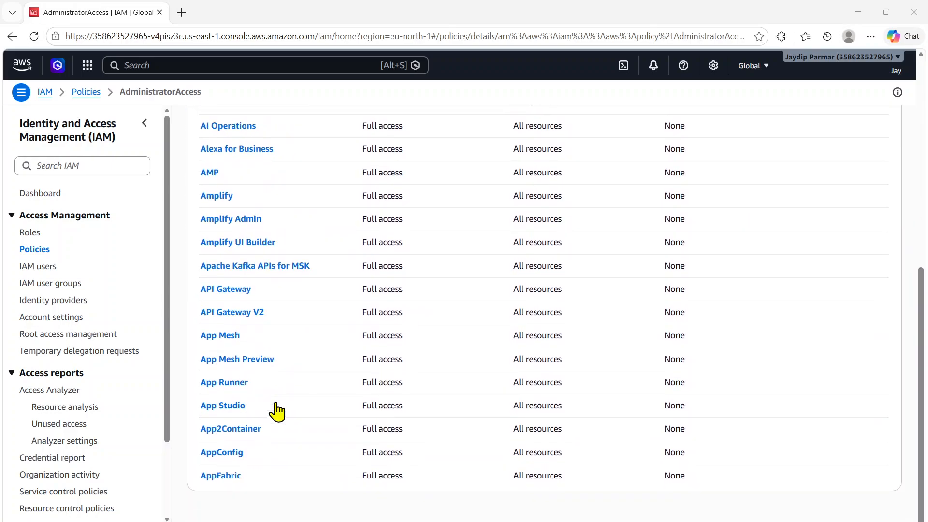
scroll(290, 407, up, 5)
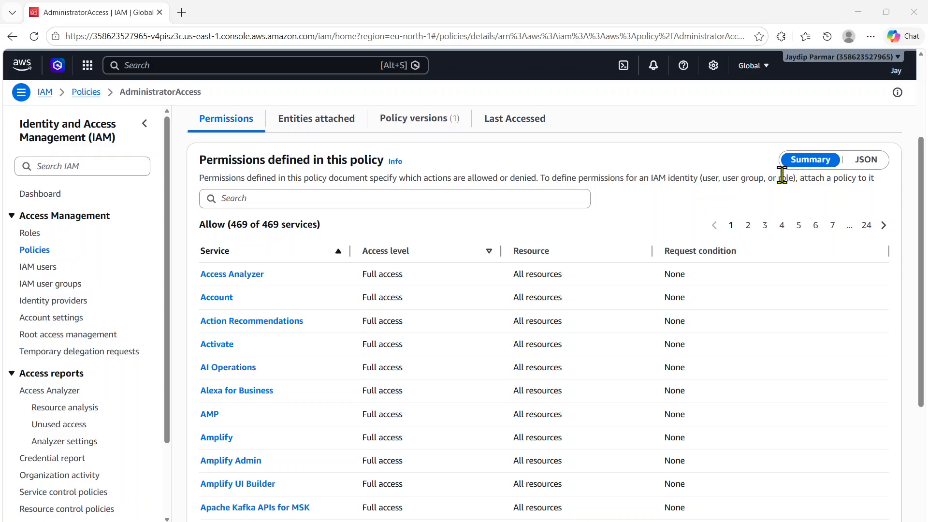
click(861, 162)
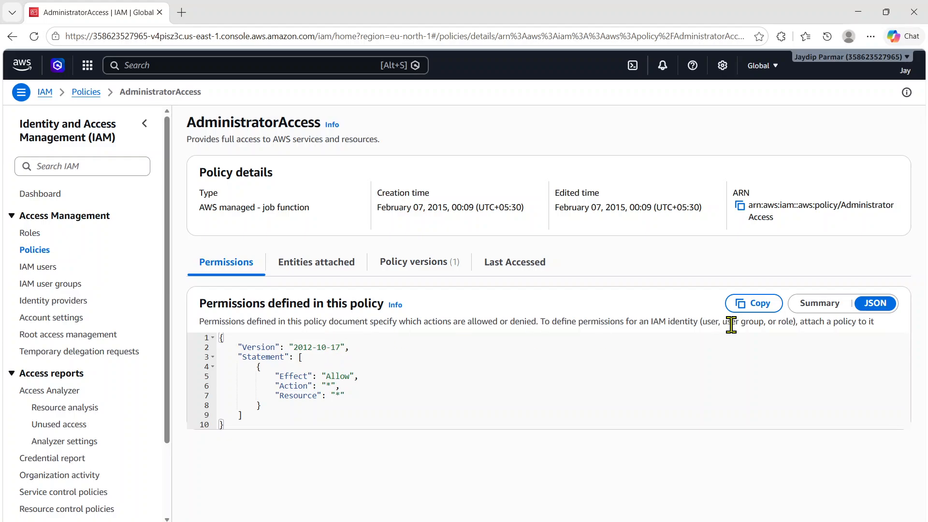
click(806, 306)
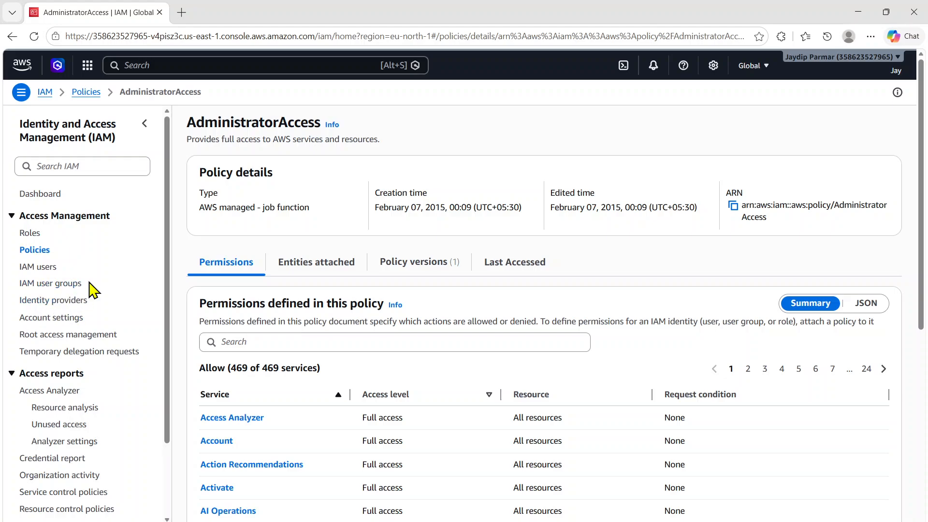
- Start creating a new IAM policy in the visual editor and choose EC2 as its service
click(43, 250)
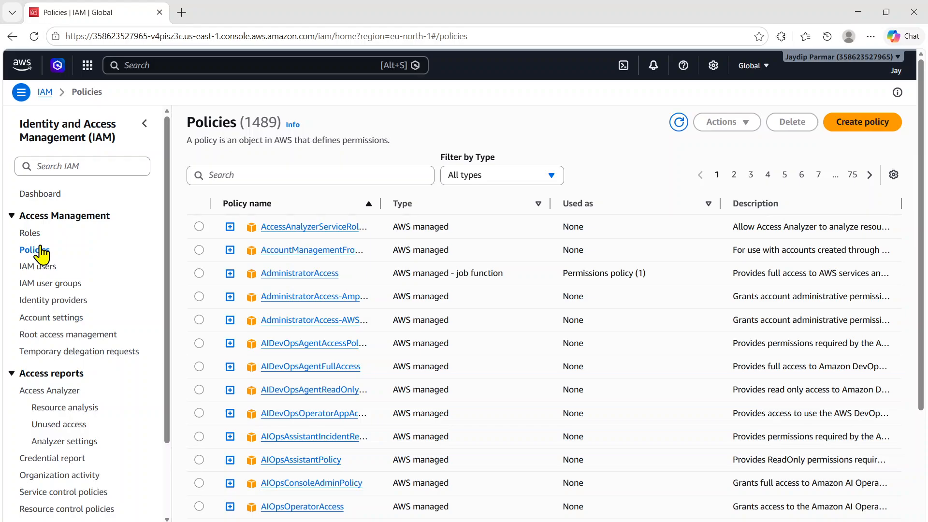
click(854, 122)
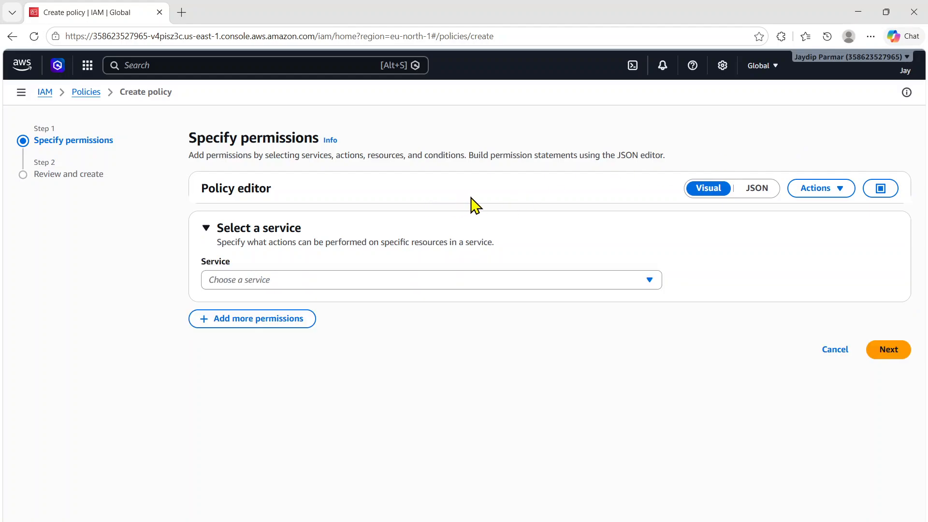
click(274, 283)
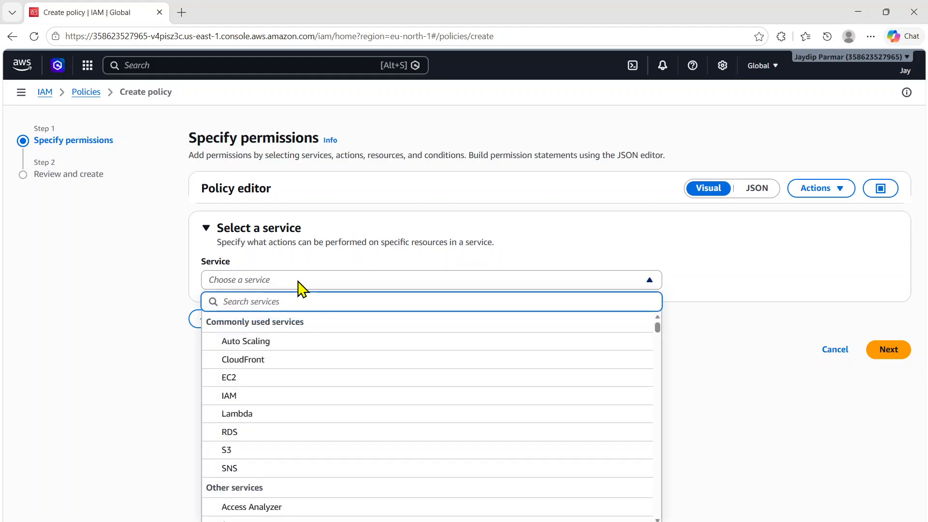
click(239, 379)
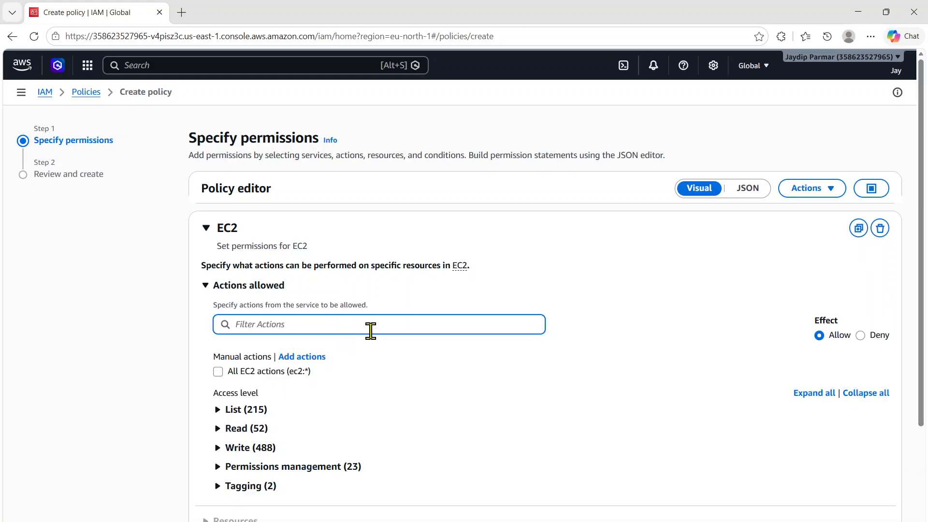
- Look over the EC2 access levels and filter the allowed actions by "rea"
scroll(560, 316, down, 1)
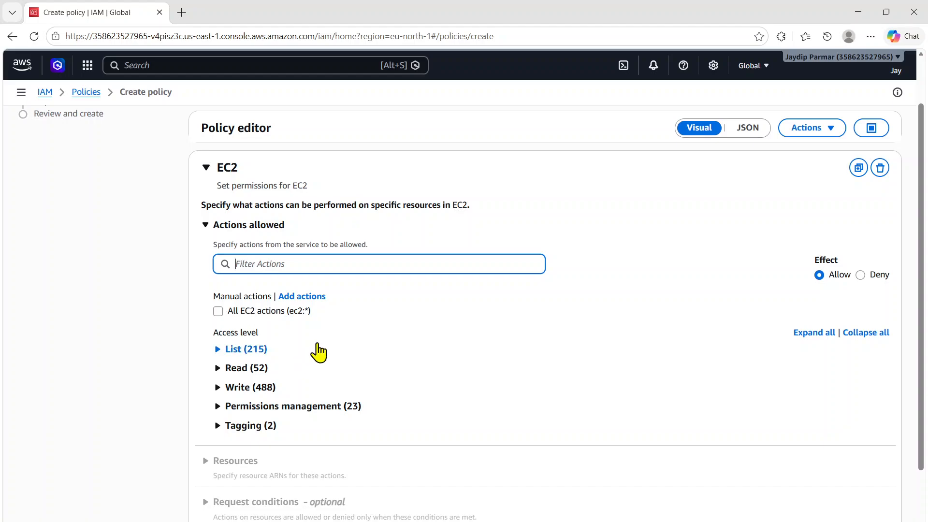
scroll(318, 351, down, 2)
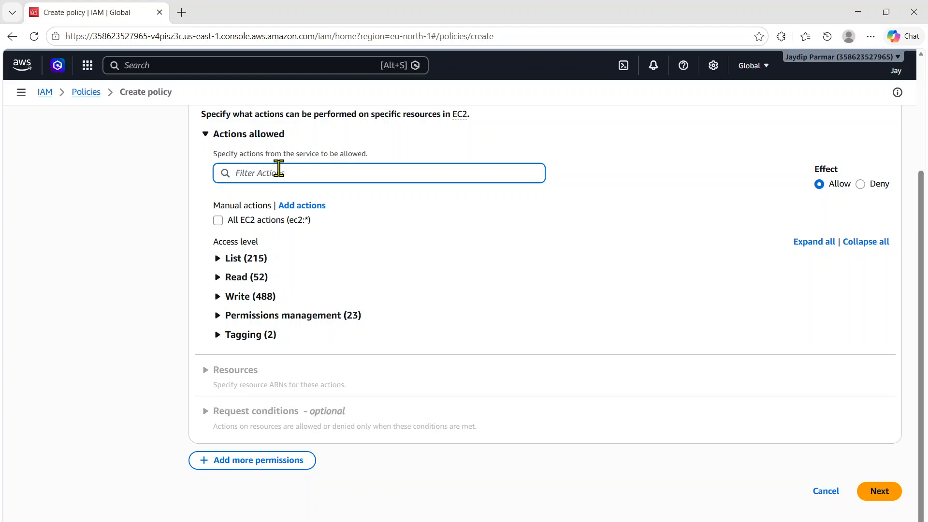
text(rea)
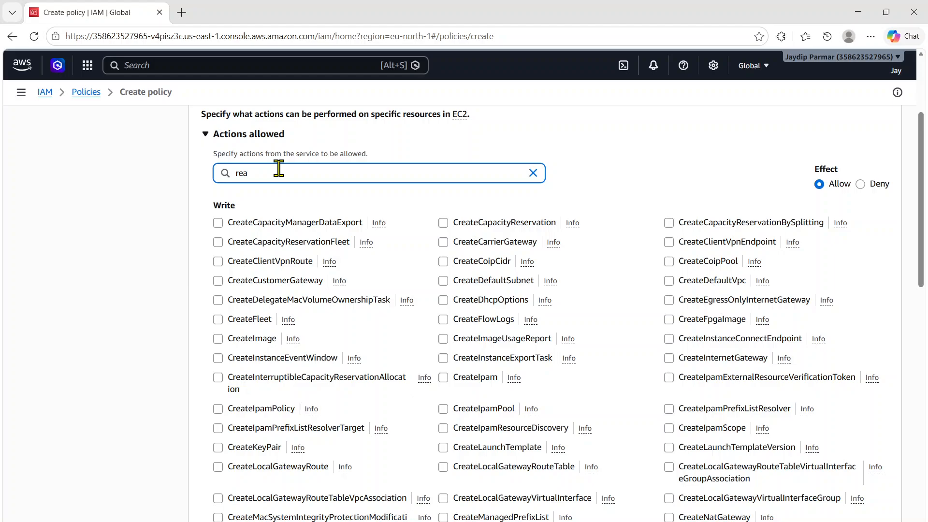
key(BackSpace)
text(re)
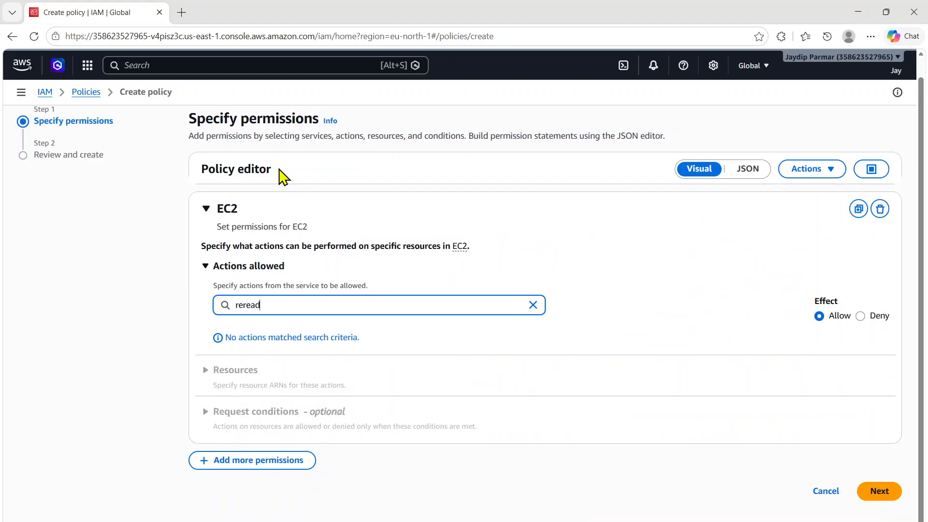
key(BackSpace)
scroll(280, 174, down, 3)
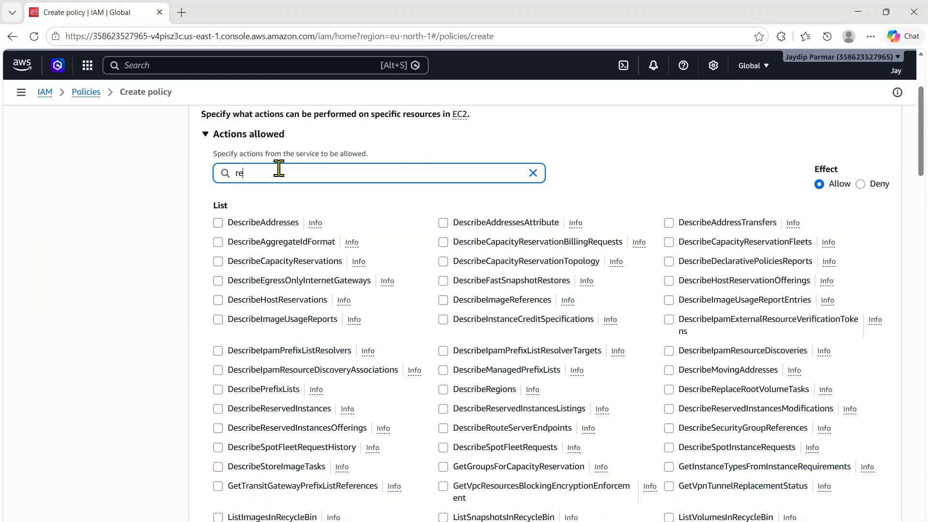
text(ad)
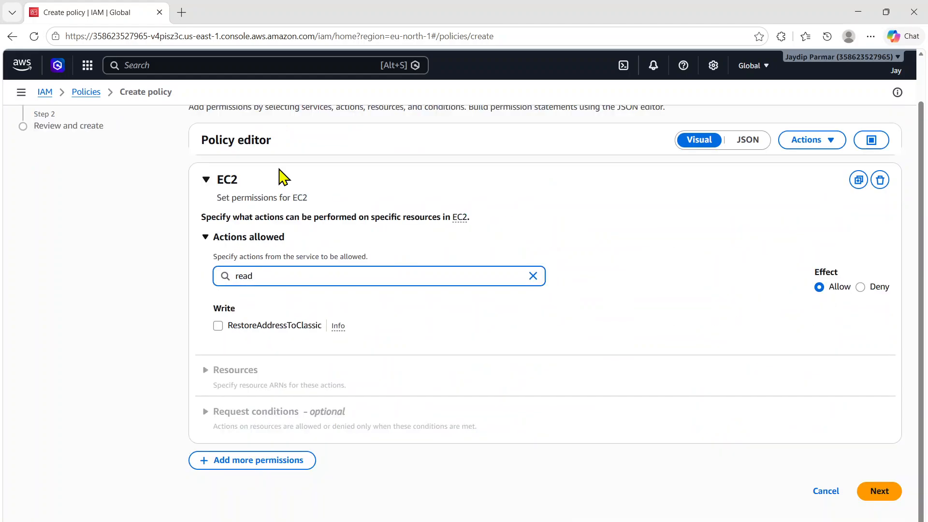
key(BackSpace)
scroll(280, 174, down, 2)
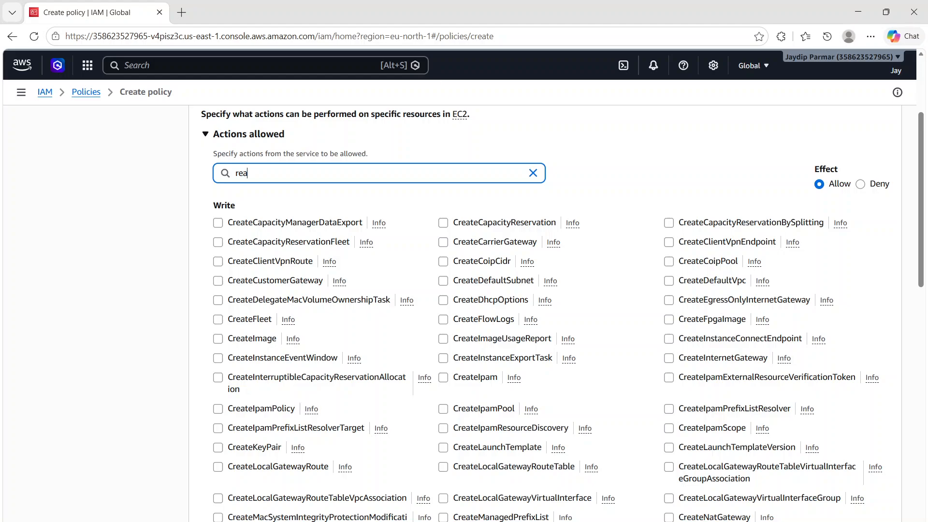
key(alt+Tab)
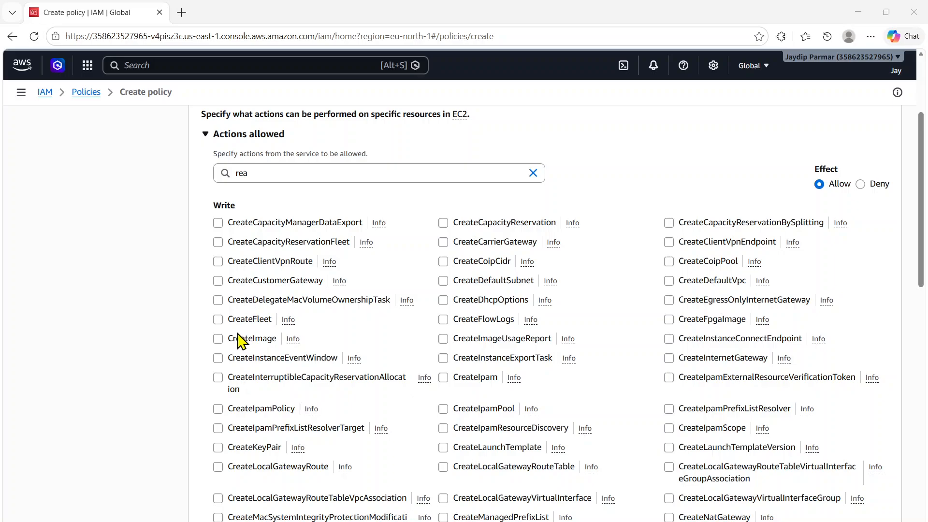
- Allow the CreateInstanceEventWindow write action and try to continue to the policy review
click(221, 359)
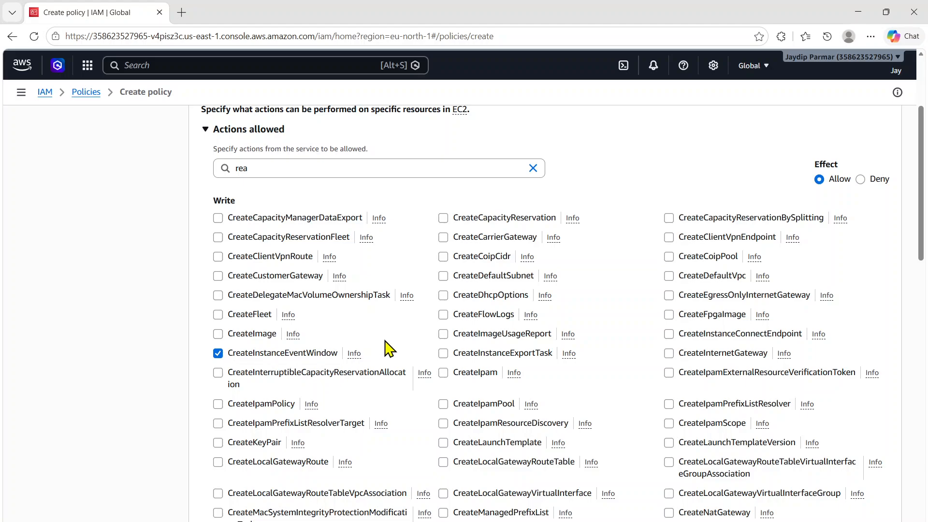
scroll(390, 348, down, 8)
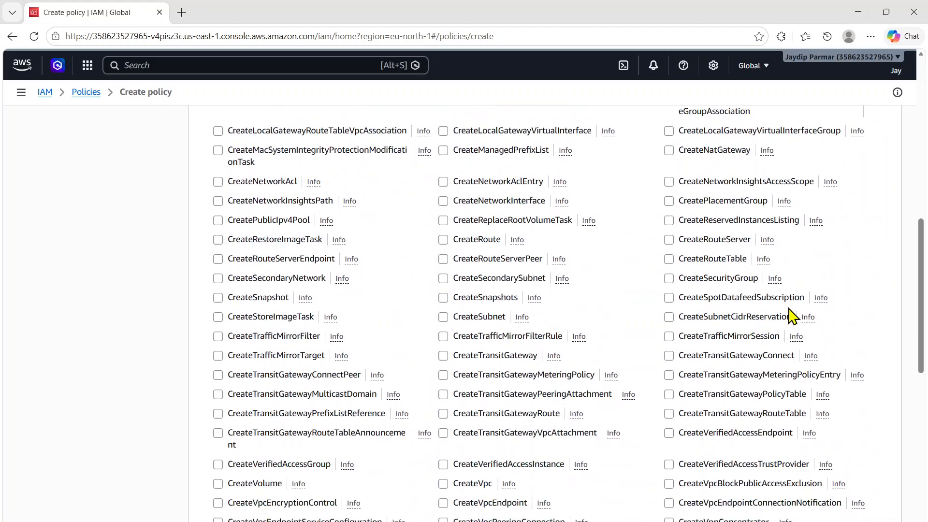
drag(922, 285, 886, 445)
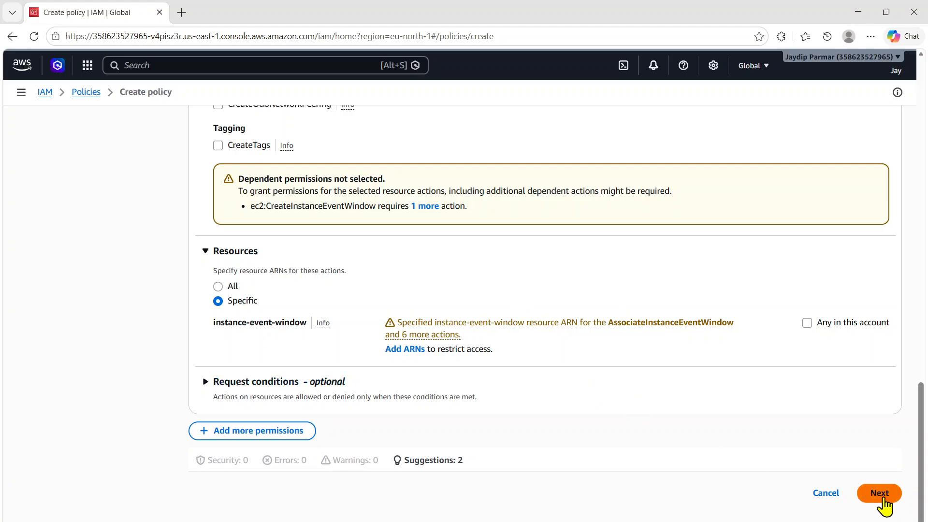
click(884, 503)
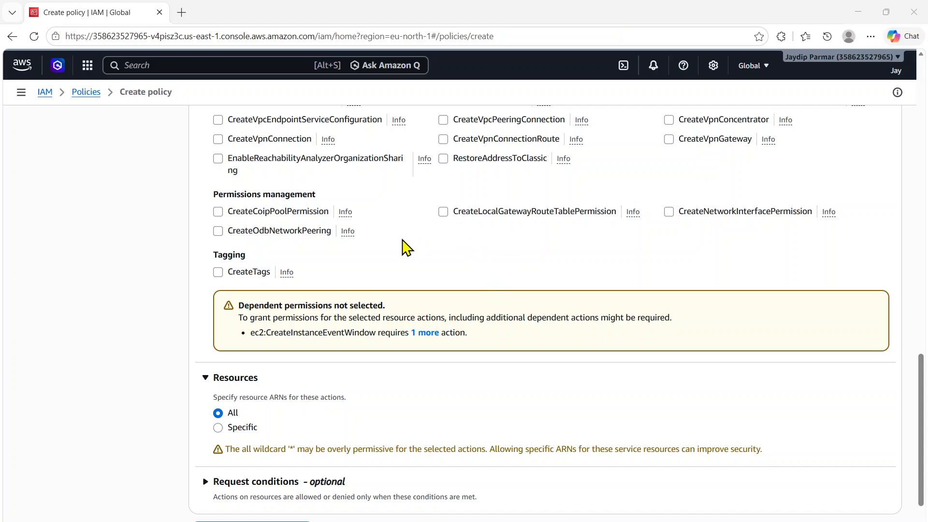
- Continue to the policy review and try to create the EC2 policy with its name left blank
scroll(379, 263, down, 2)
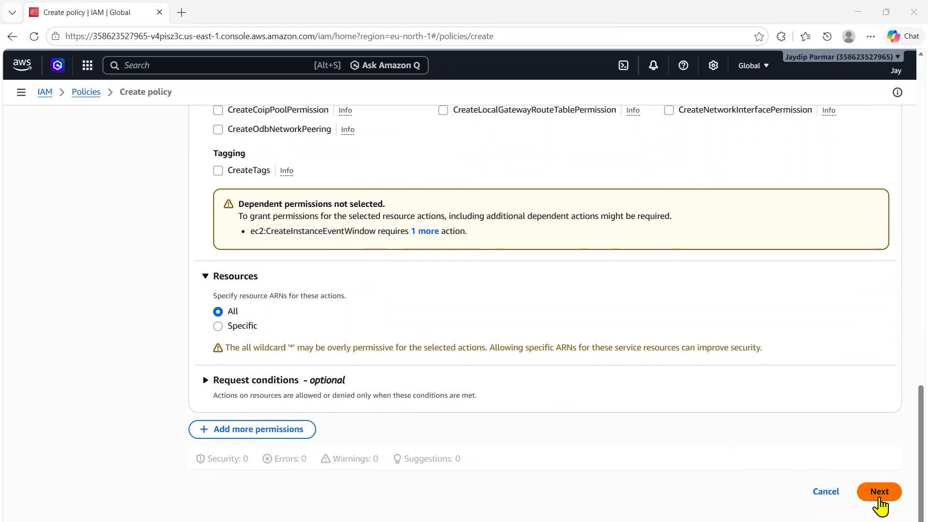
click(880, 497)
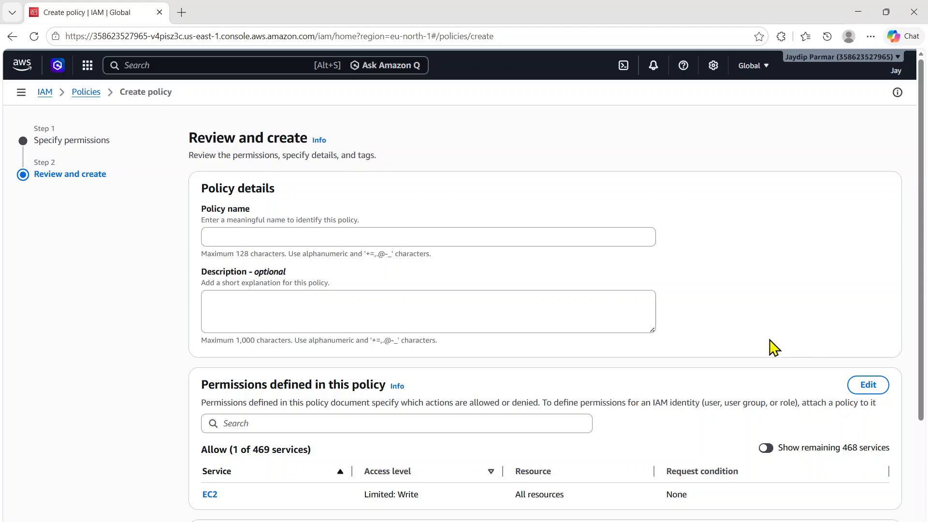
scroll(749, 335, down, 1)
scroll(751, 343, down, 3)
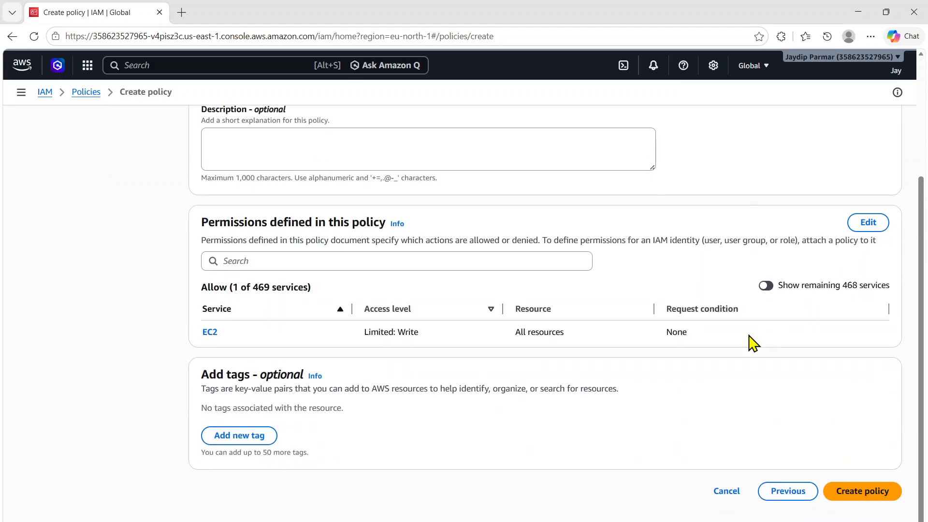
click(849, 491)
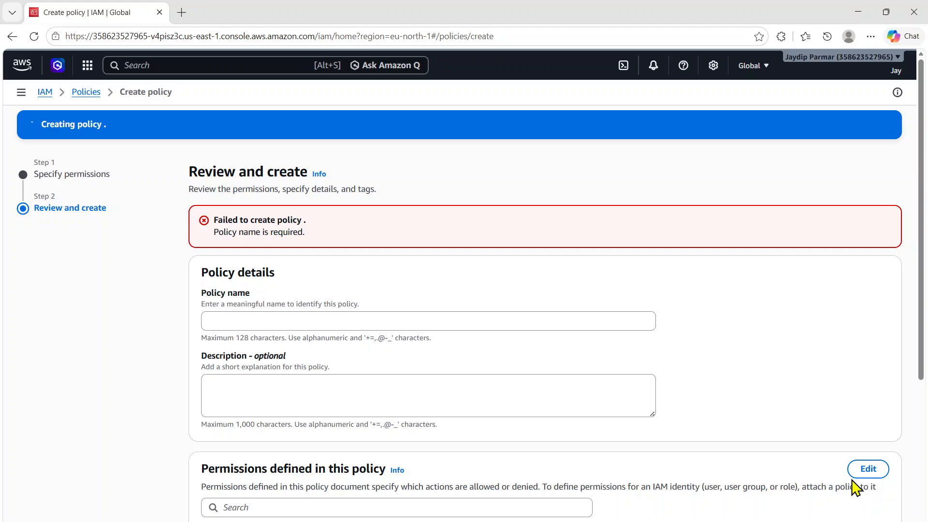
- Name the policy EC2-Custom and create it with the description and tags left empty
click(238, 332)
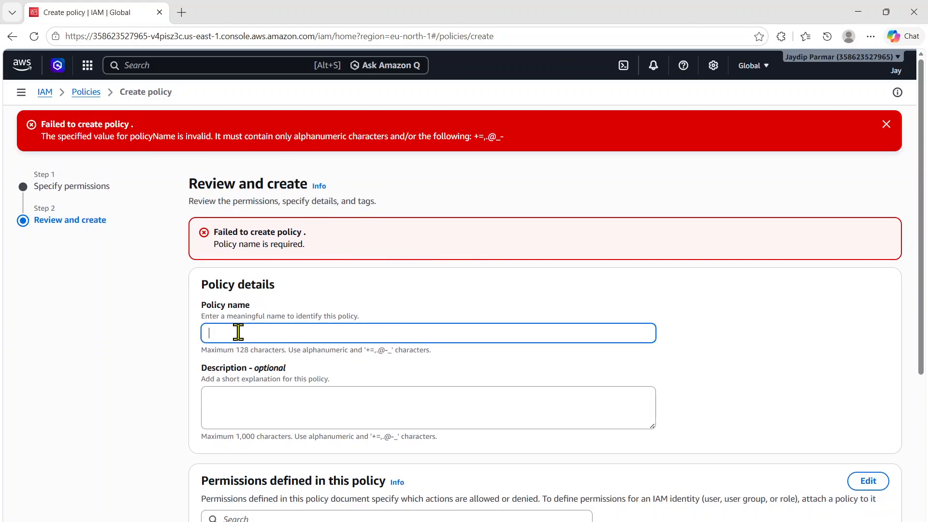
text(EC2-Custom)
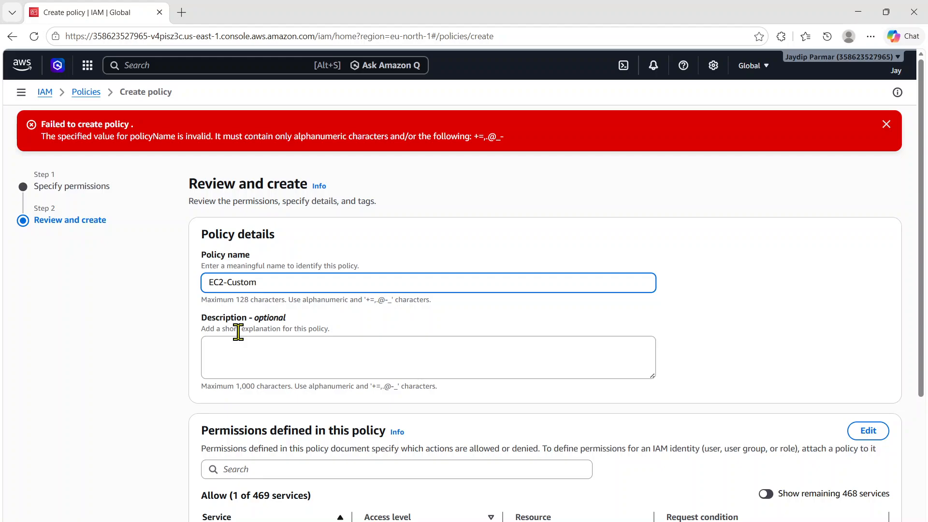
scroll(821, 293, down, 5)
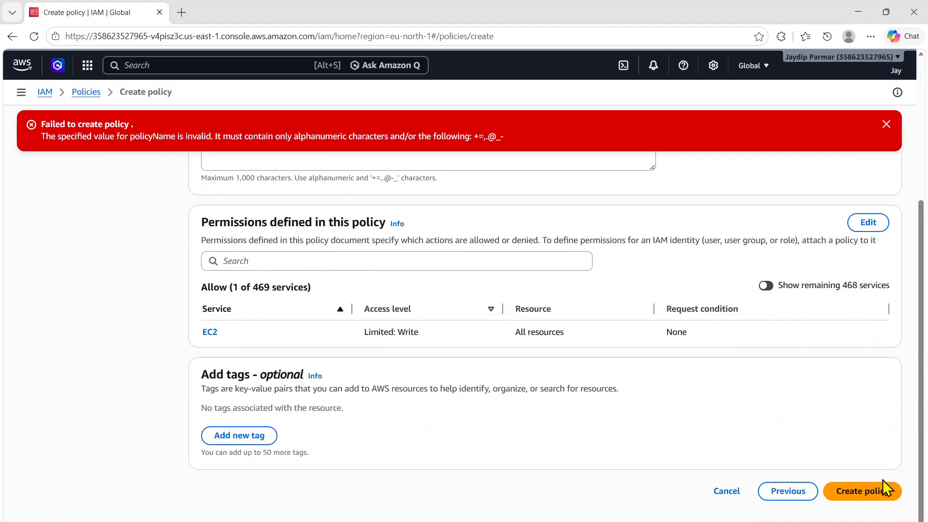
click(882, 480)
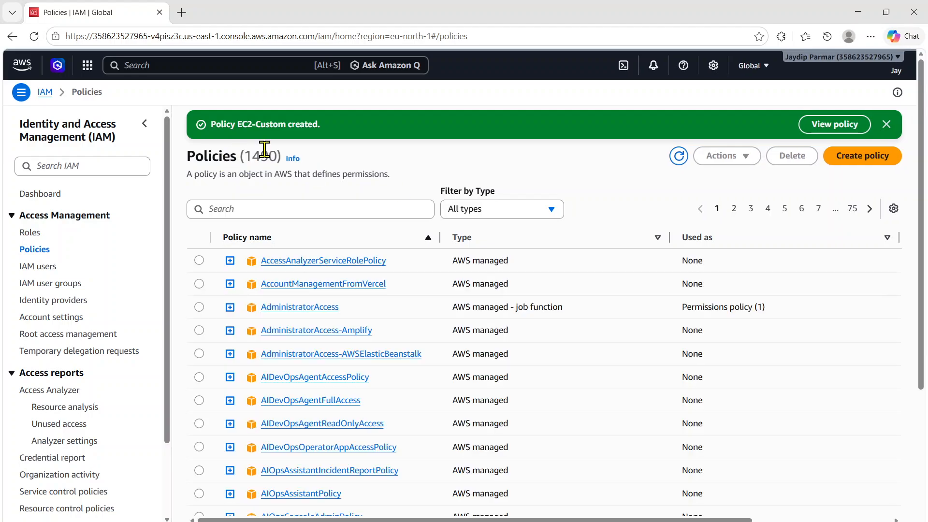
- Find the EC2-Custom policy by searching the policies list for "ec2-cus" and view its permissions as JSON
click(263, 211)
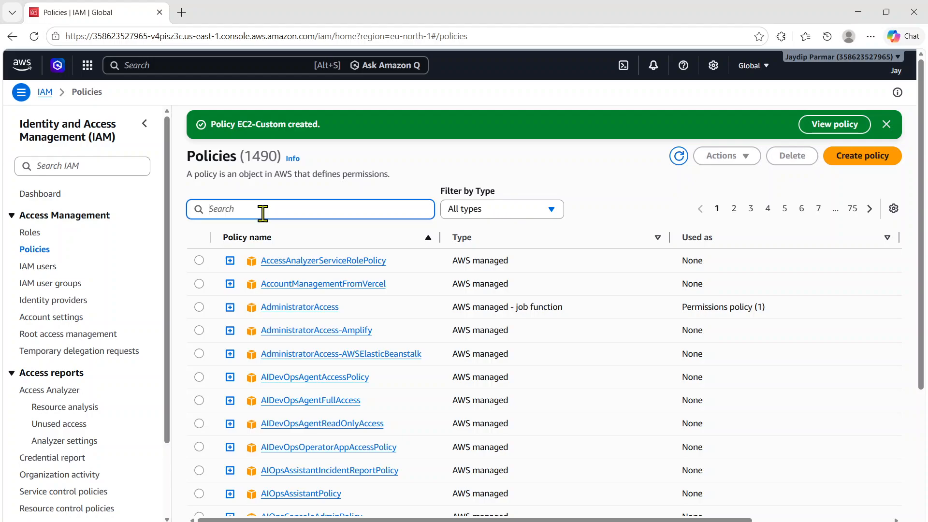
text(ec2)
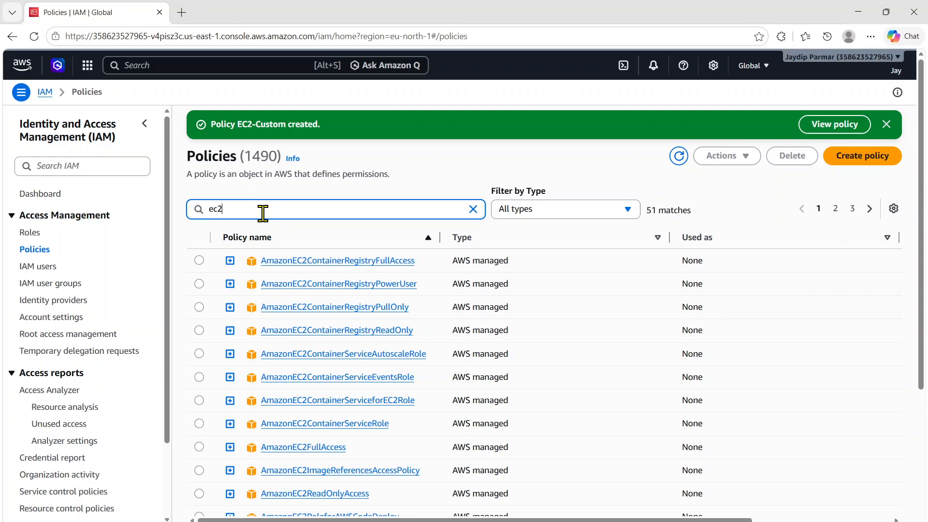
scroll(262, 213, down, 5)
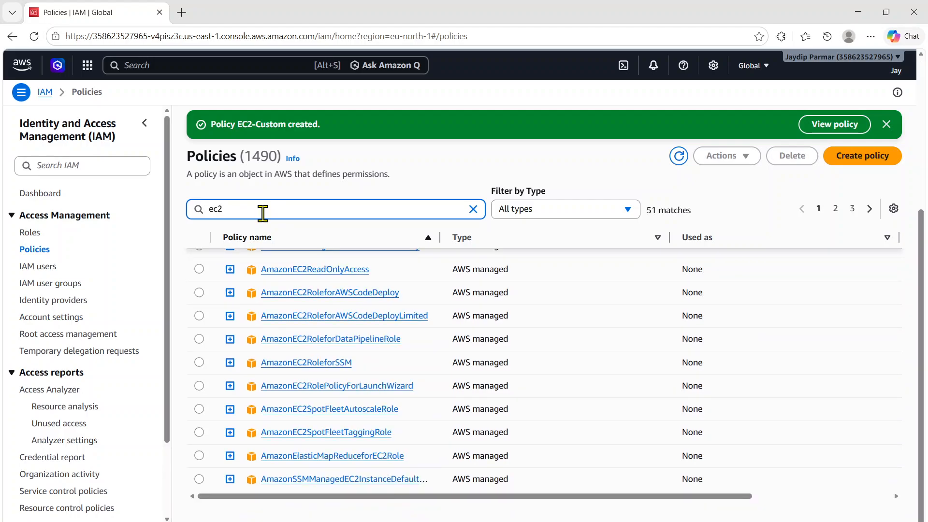
text(-cus)
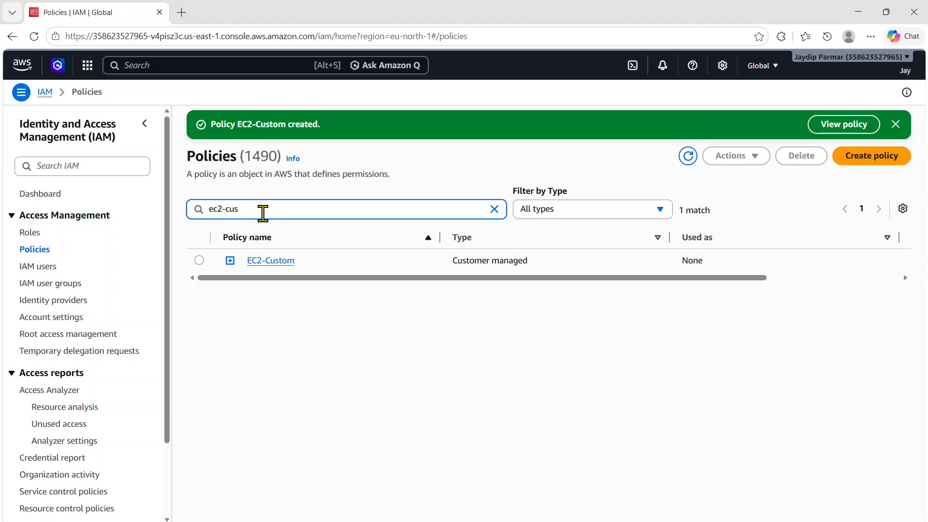
click(272, 261)
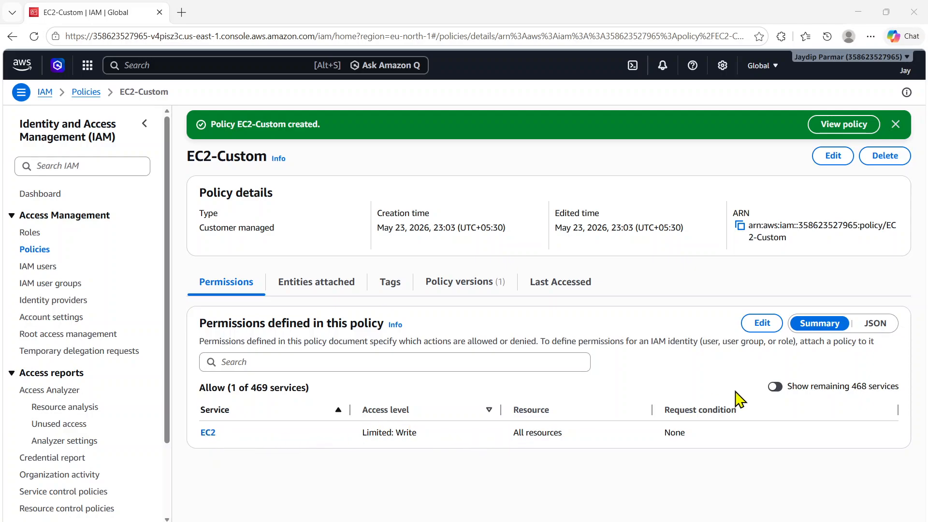
click(874, 324)
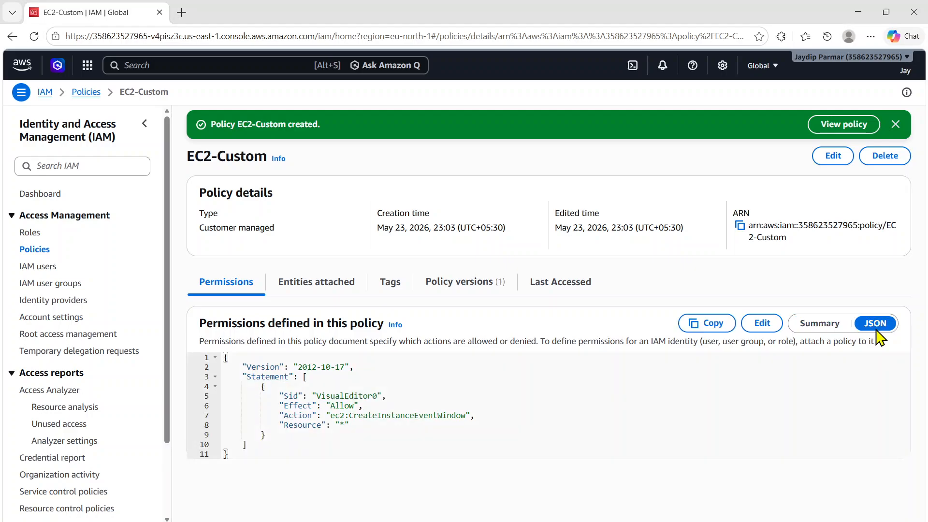